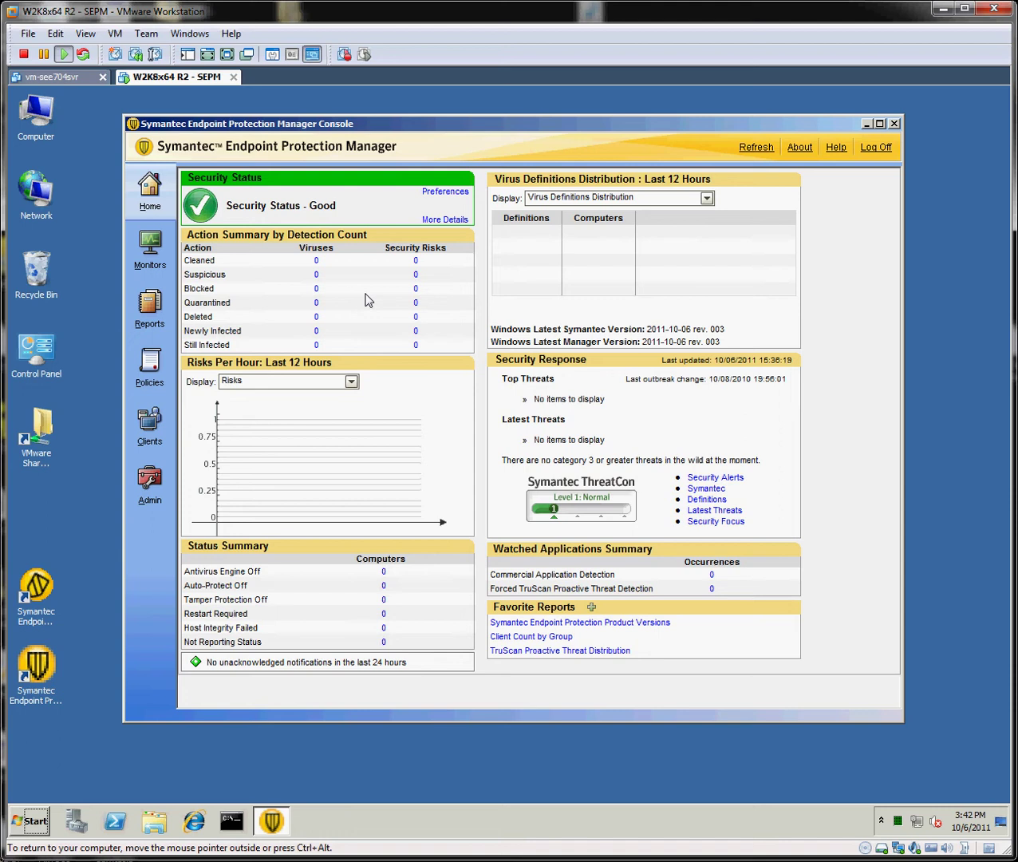
Switch to the Clients page to show the My Company group tree.
left_click(152, 431)
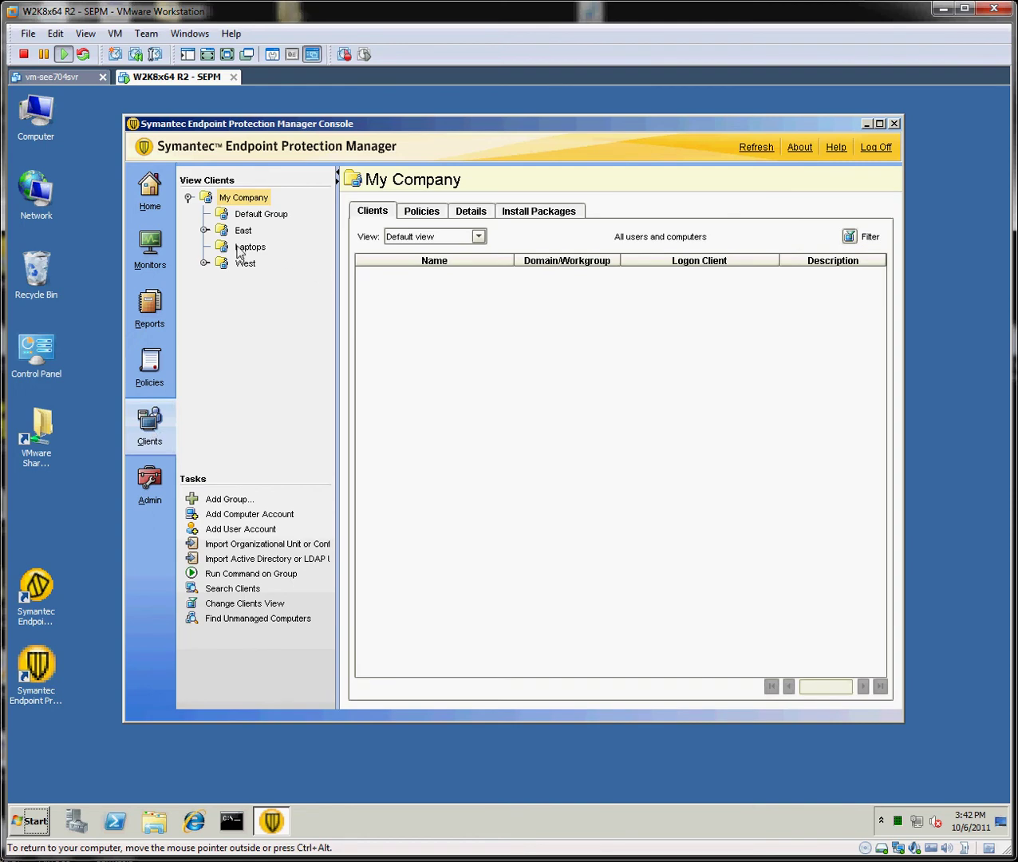
Add a subgroup named 'Test' under My Company and select it in the tree.
right_click(248, 201)
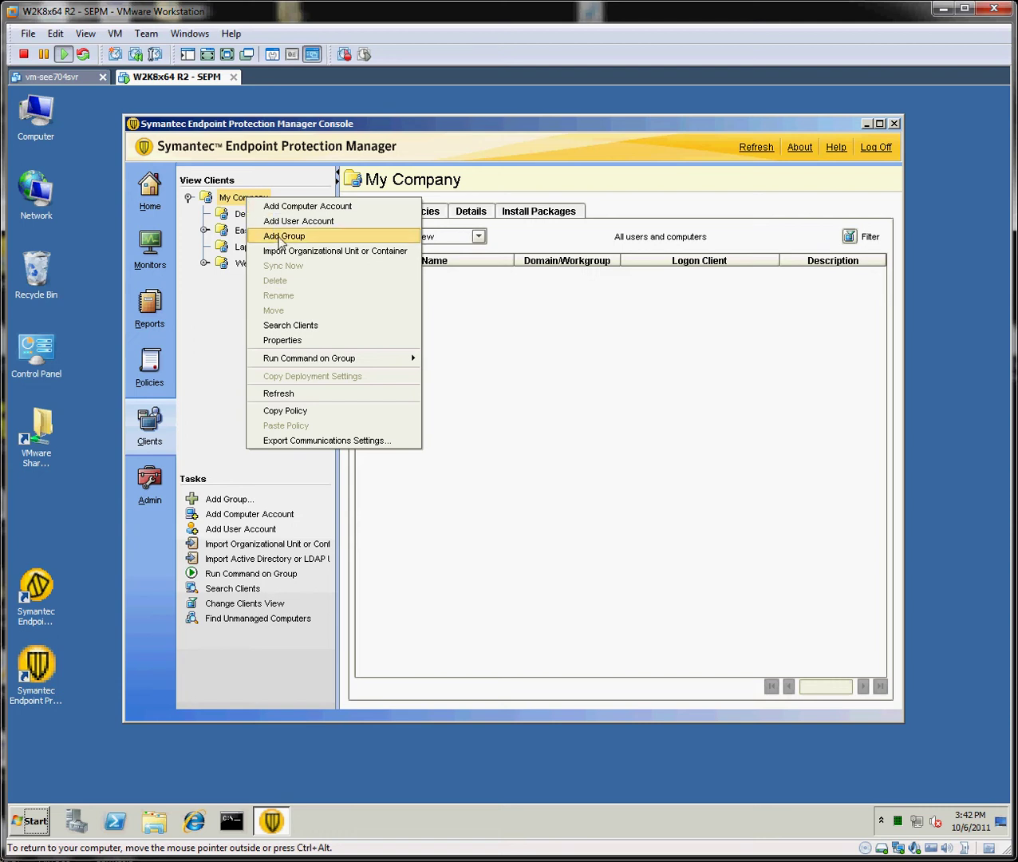
left_click(280, 239)
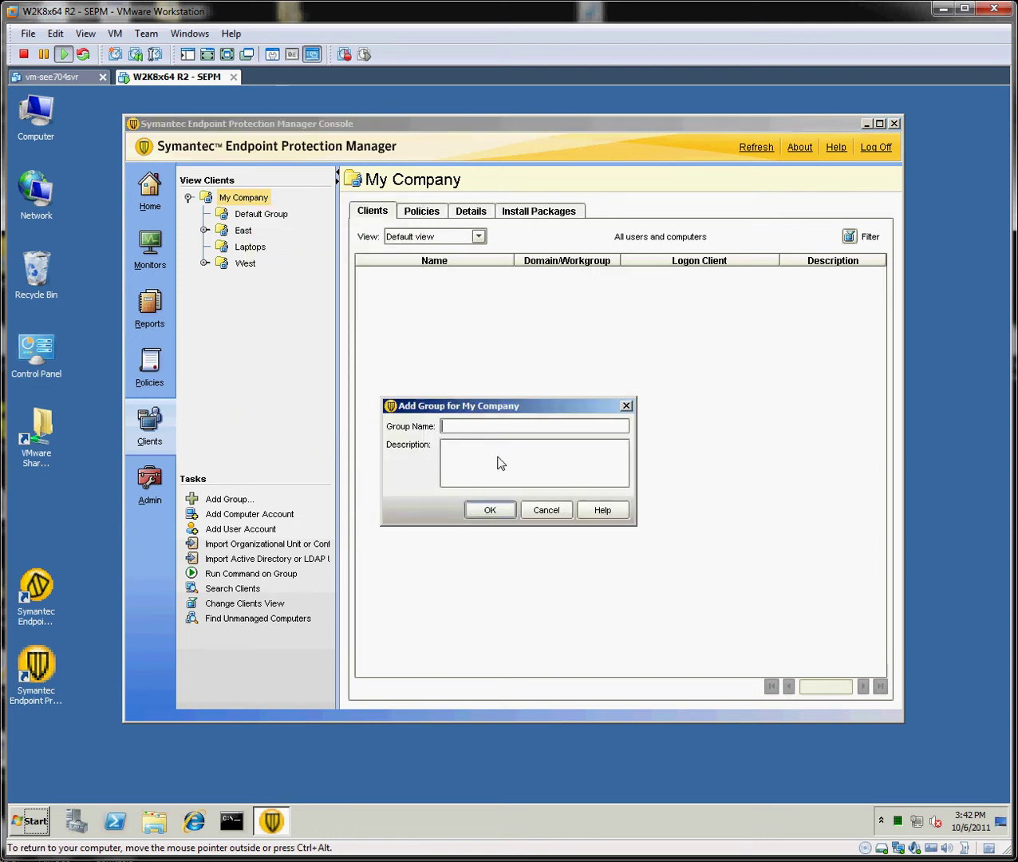
type("Test")
left_click(492, 508)
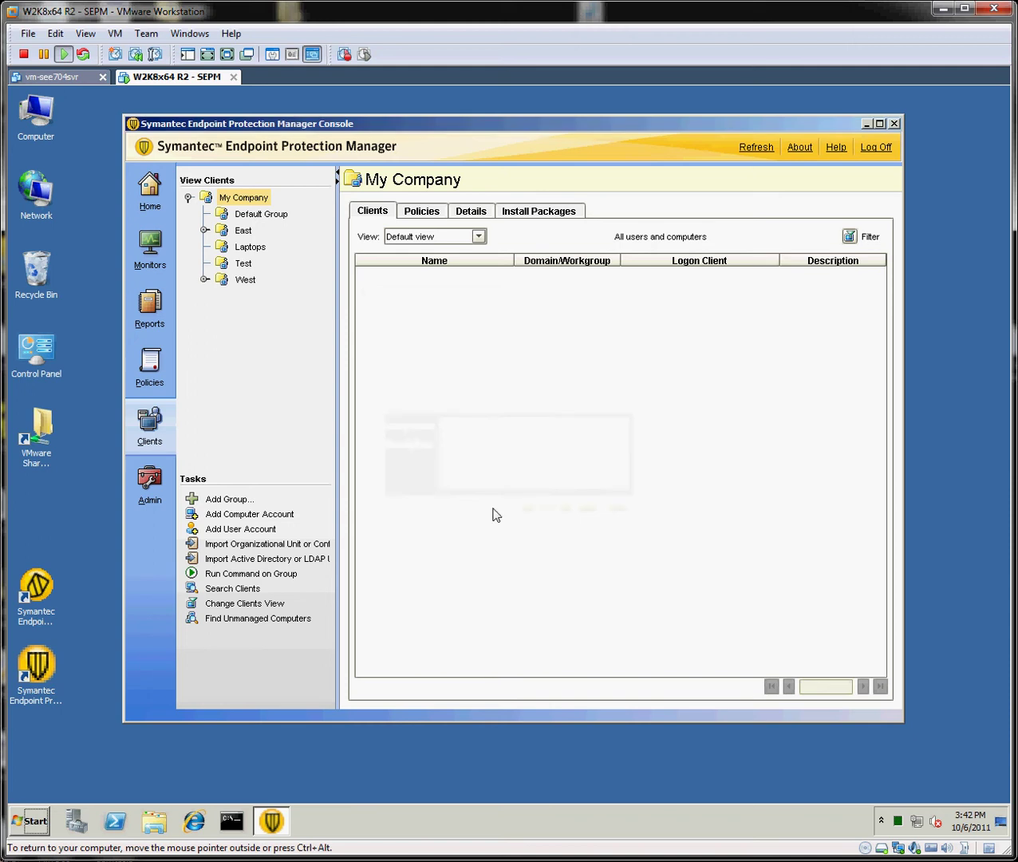
left_click(240, 266)
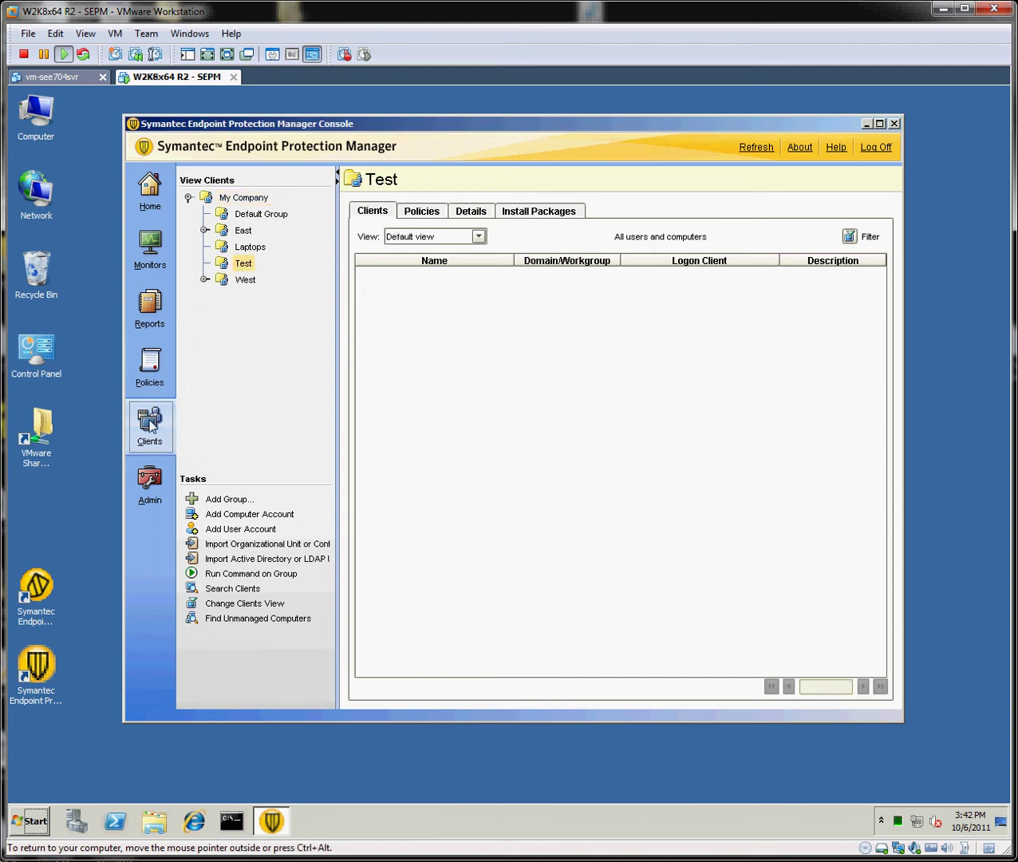
On Test's Policies tab, turn off inheriting policies from the parent group and start Add Location.
left_click(424, 214)
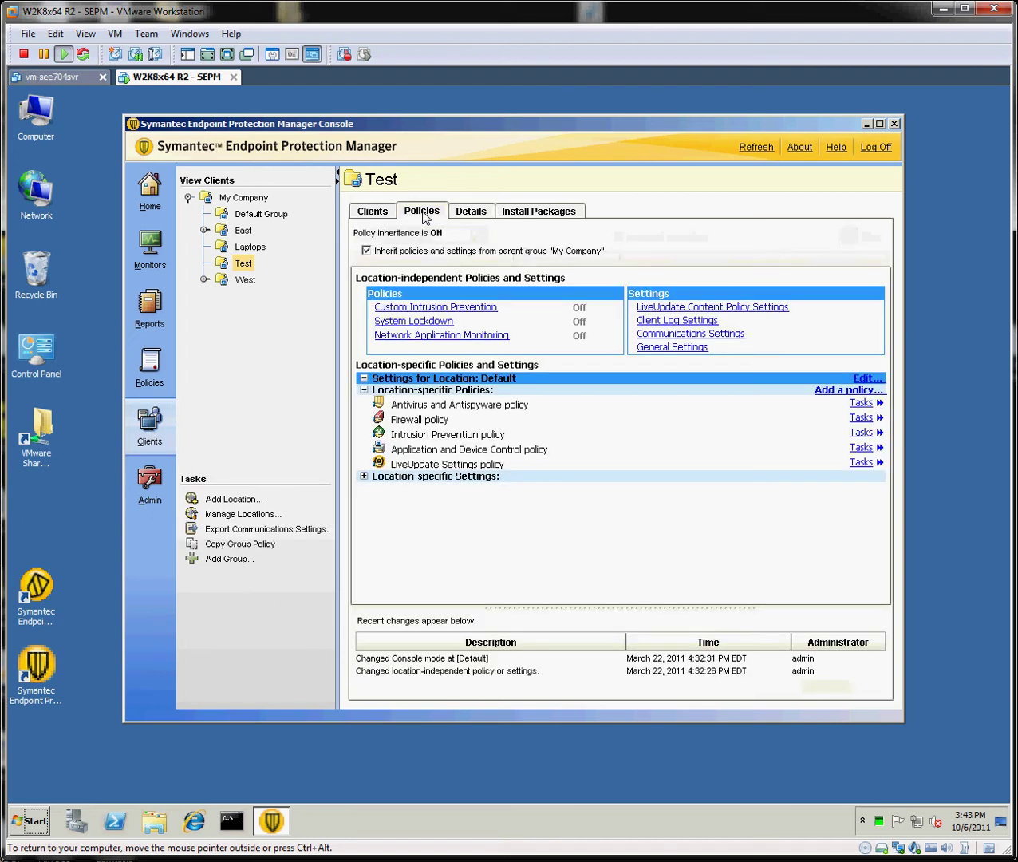
left_click(367, 251)
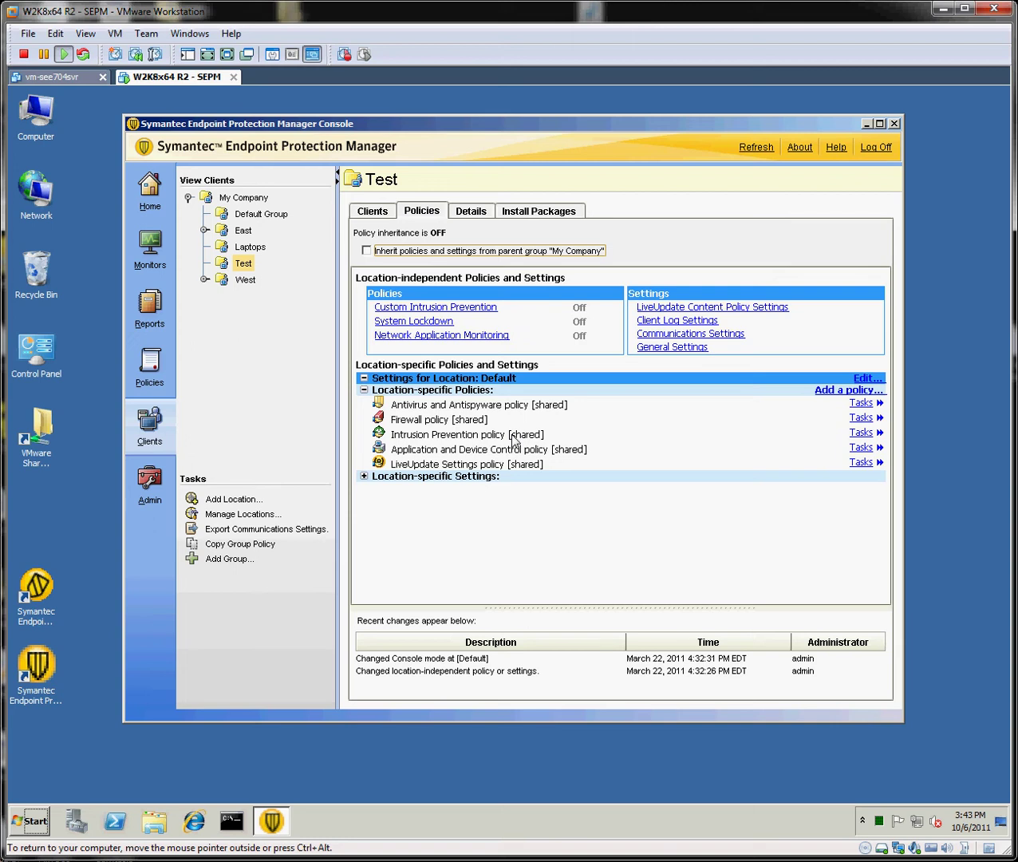
left_click(227, 501)
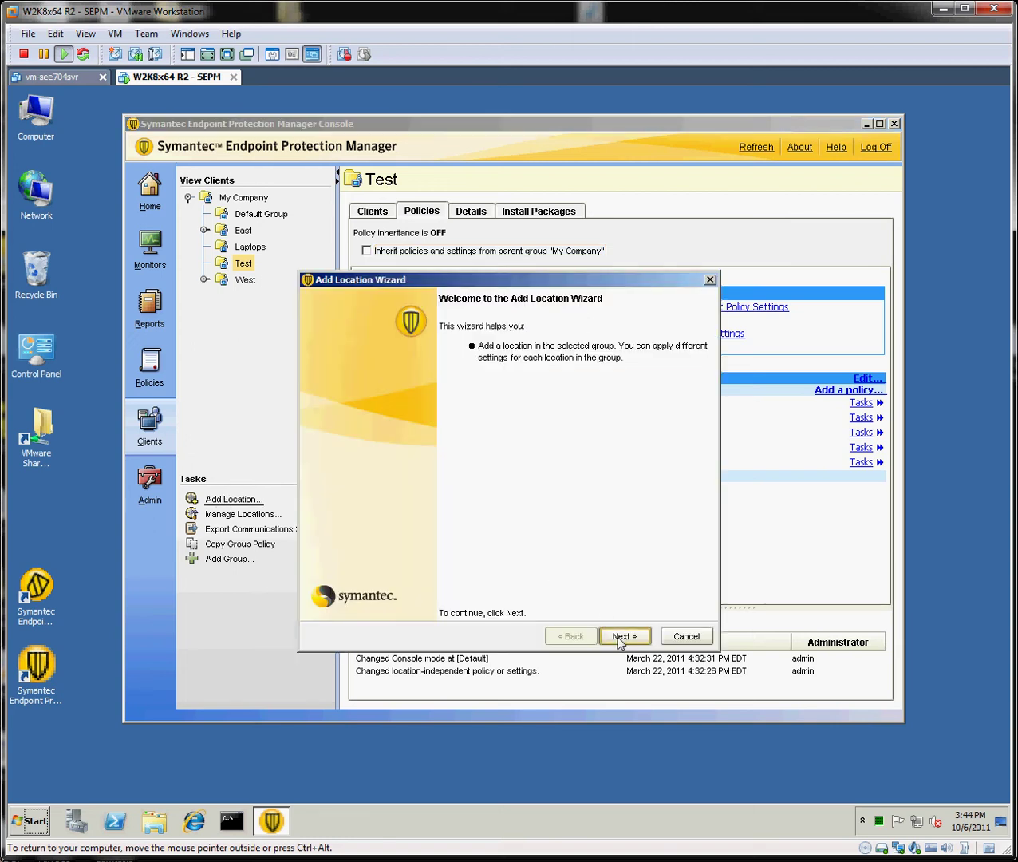
Create location 'Ethernet' that switches when Network connection type is Ethernet, and confirm.
left_click(621, 635)
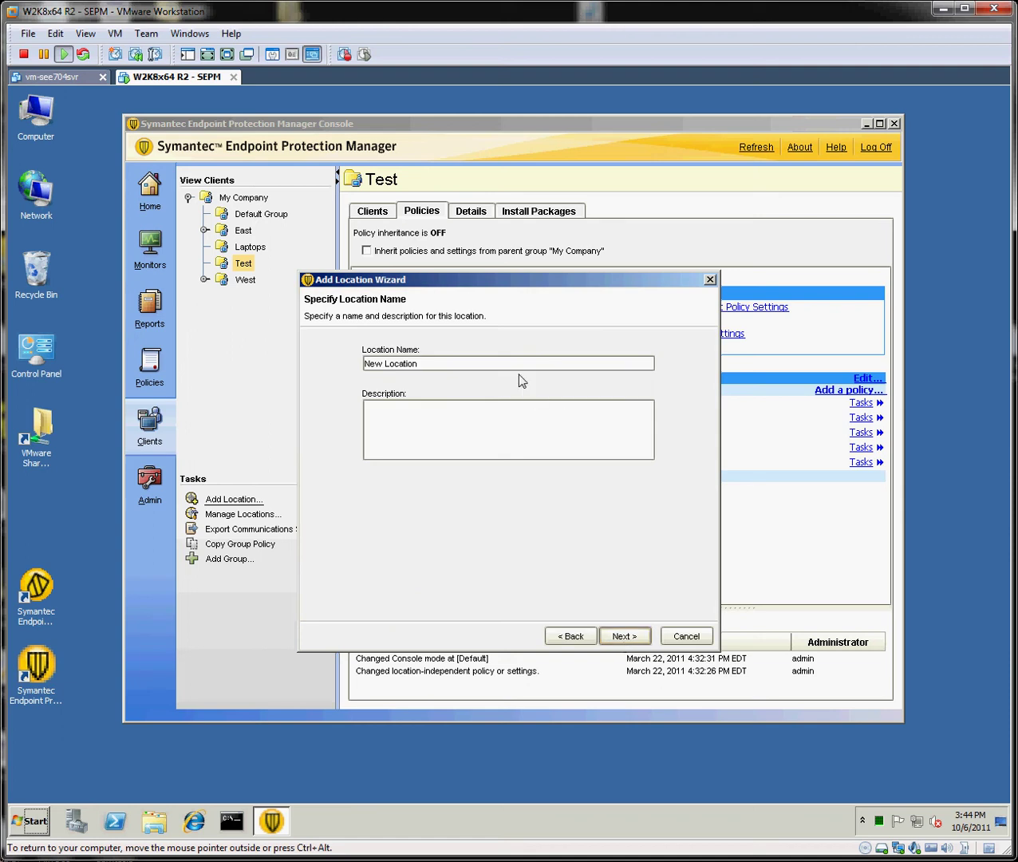
left_click_drag(438, 367, 343, 357)
type("Ethernet")
left_click(616, 642)
left_click(647, 380)
left_click(604, 476)
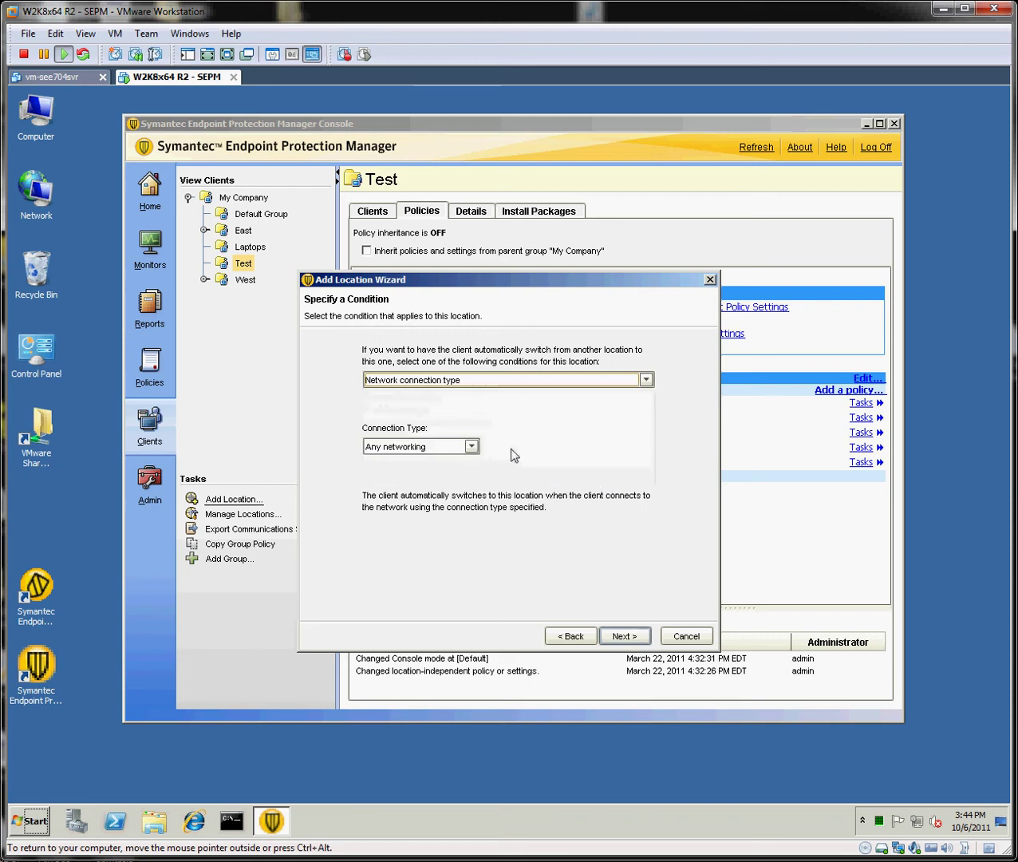
left_click(473, 446)
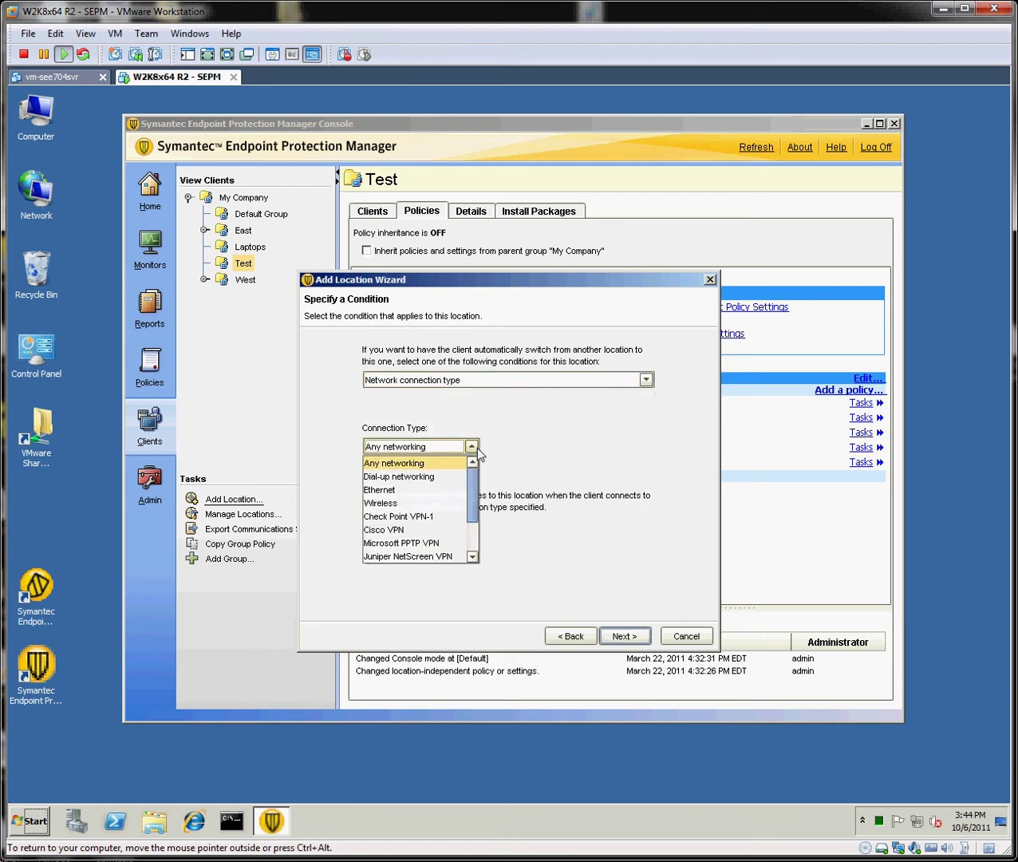
left_click(435, 501)
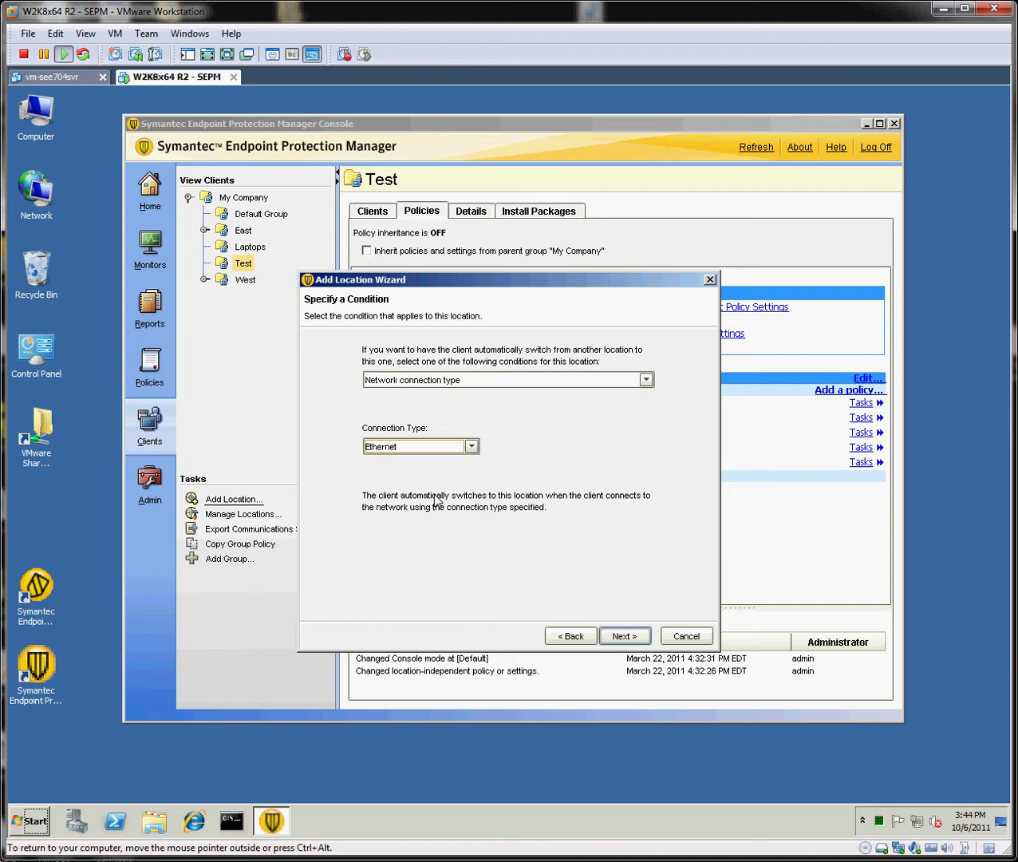
left_click(620, 635)
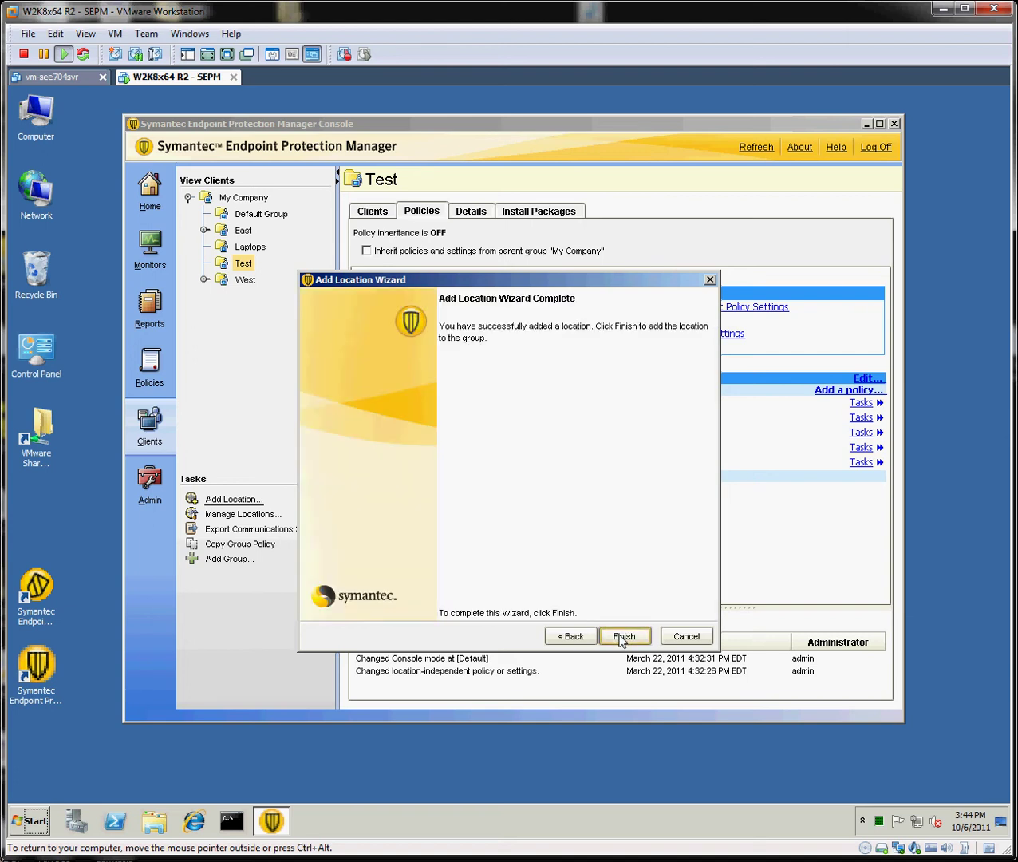
left_click(623, 636)
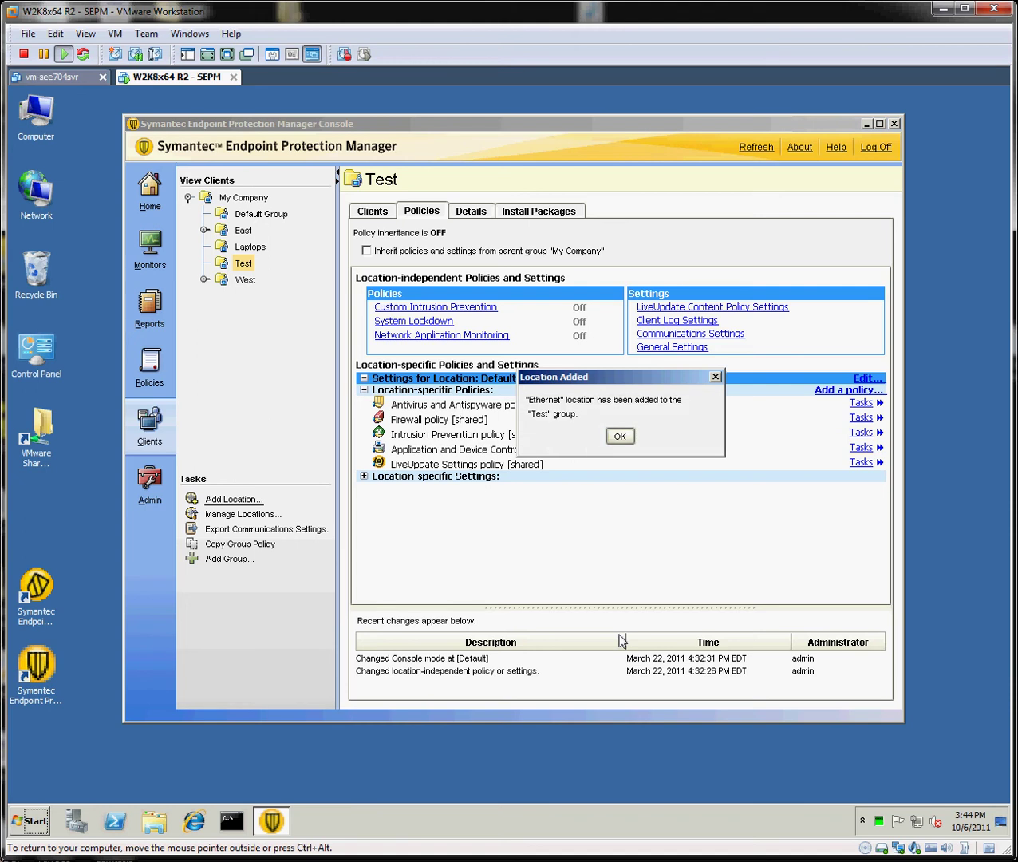
left_click(620, 436)
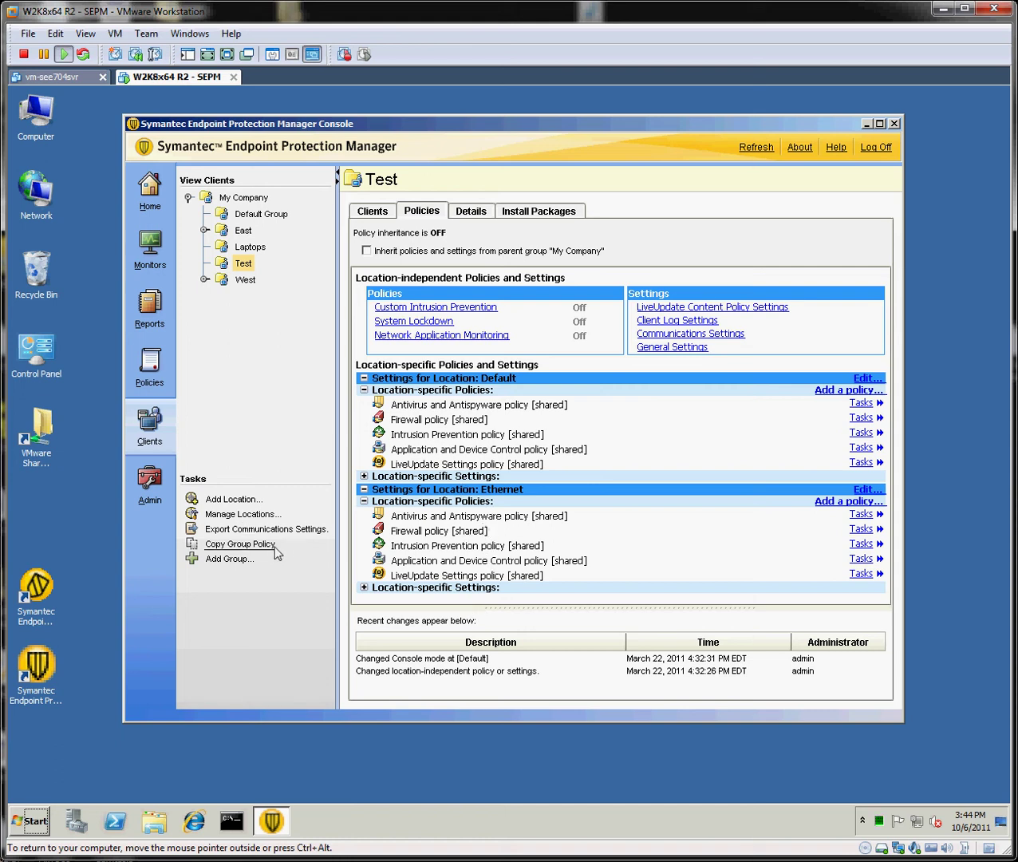
Create location 'Wireless' that switches when Network connection type is Wireless.
left_click(234, 501)
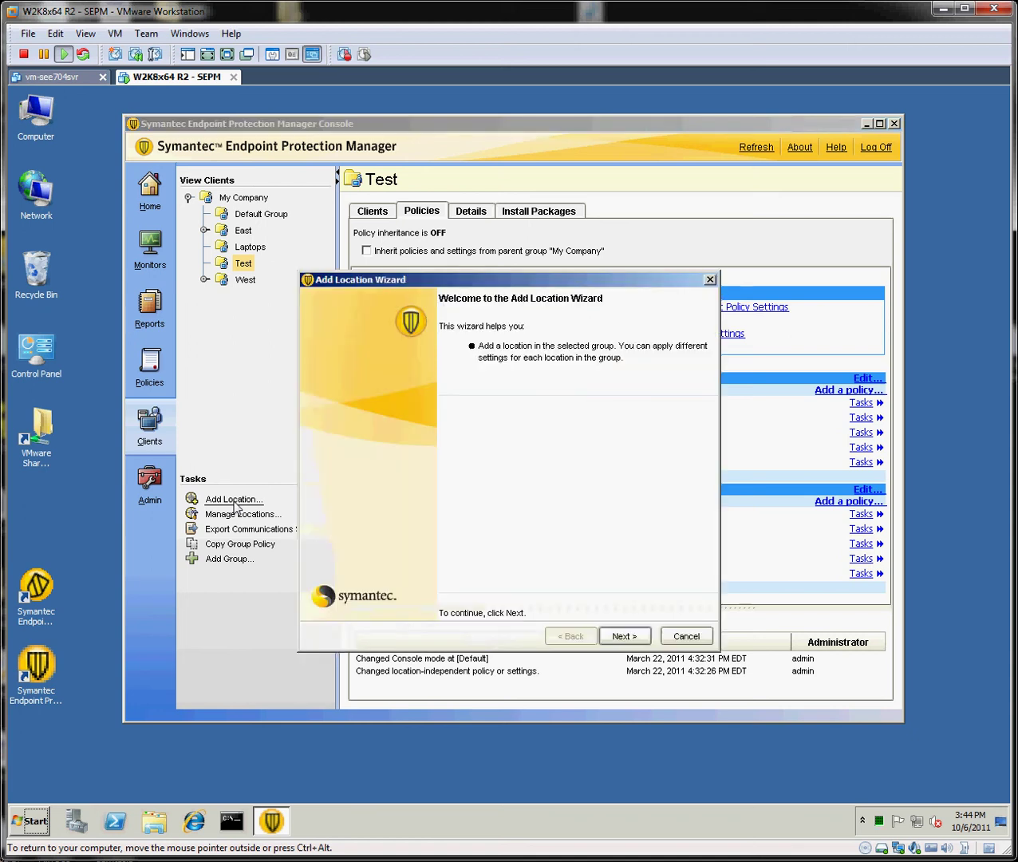
left_click(638, 636)
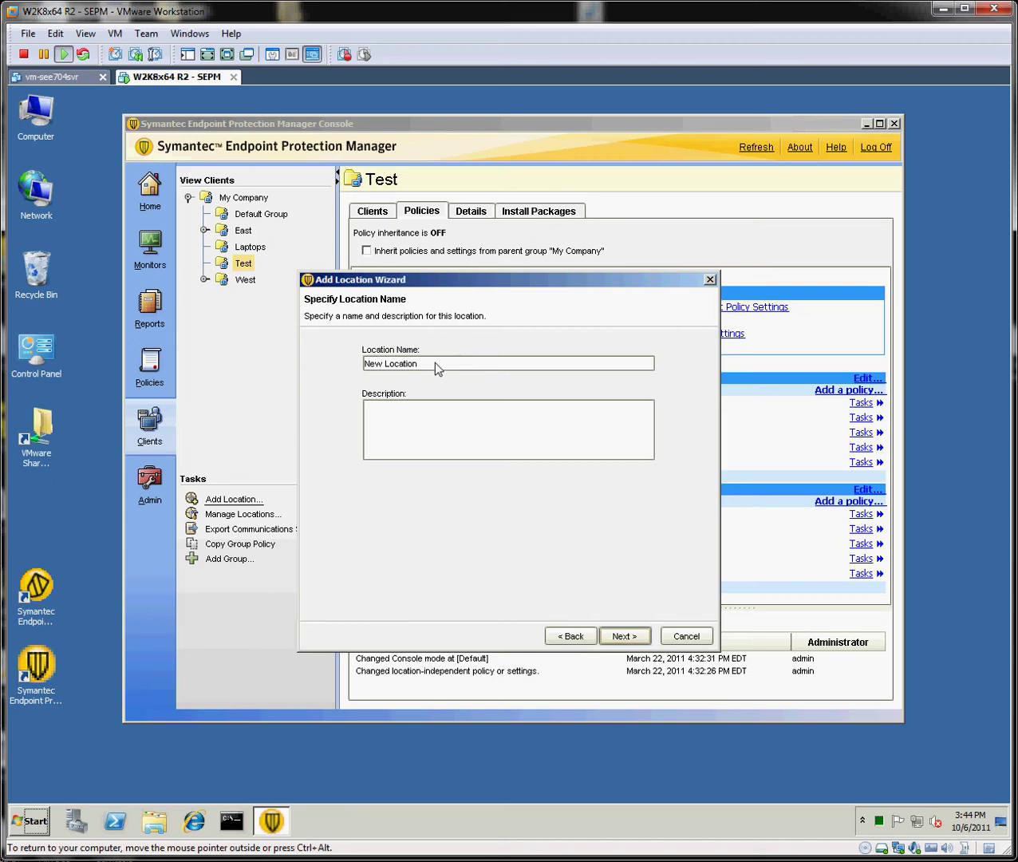
left_click_drag(418, 363, 331, 362)
type("Wireless")
left_click(621, 635)
left_click(645, 383)
left_click(612, 475)
left_click(471, 446)
left_click(445, 505)
left_click(623, 636)
left_click(622, 636)
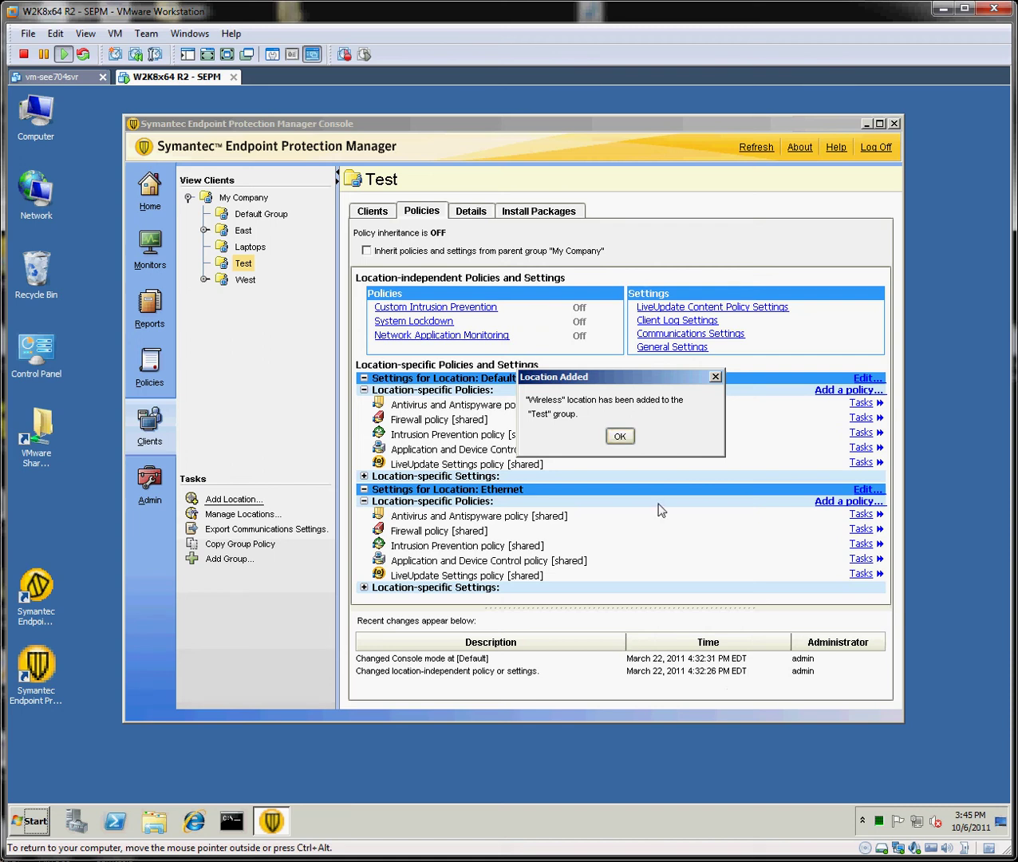
Dismiss the confirmation and collapse the Ethernet, Default and Wireless policy lists.
left_click(619, 437)
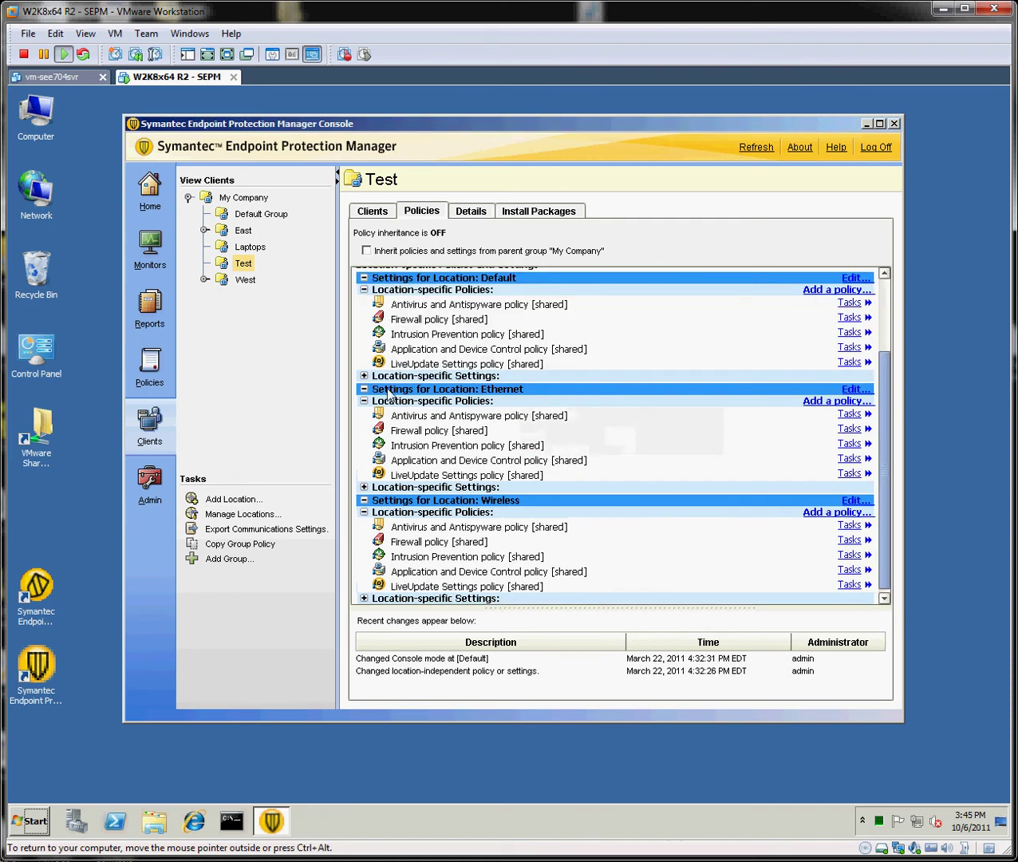
left_click(364, 401)
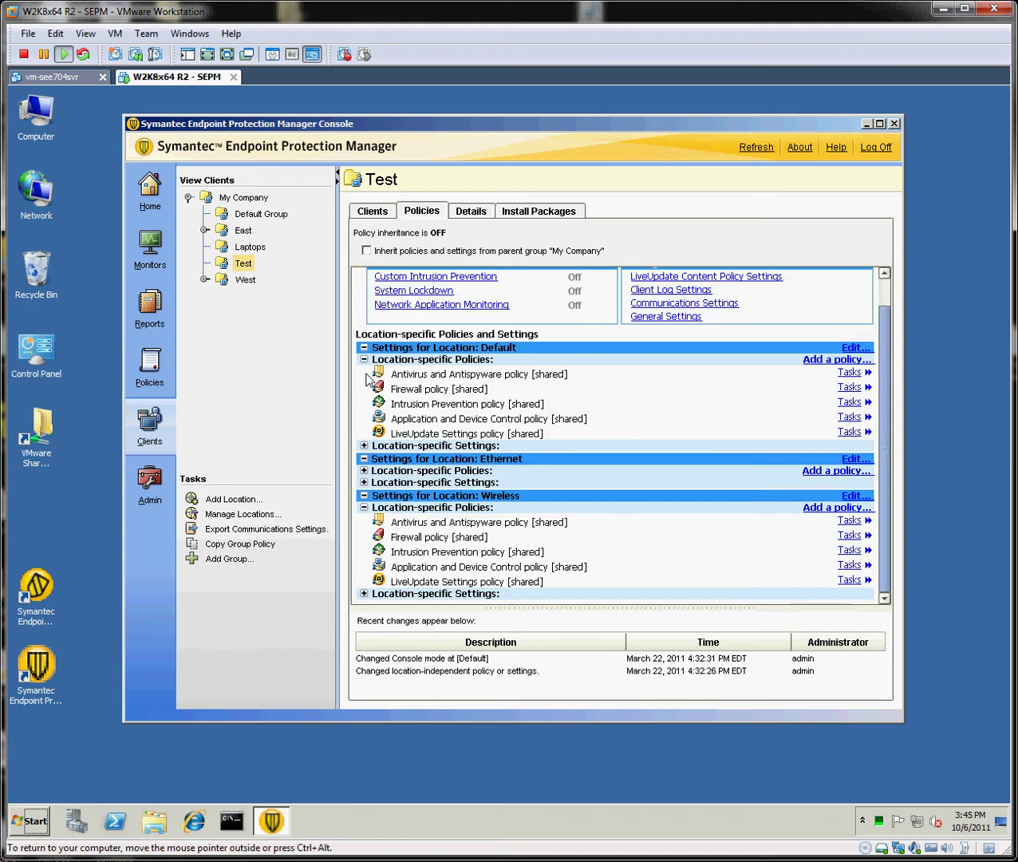
left_click(365, 361)
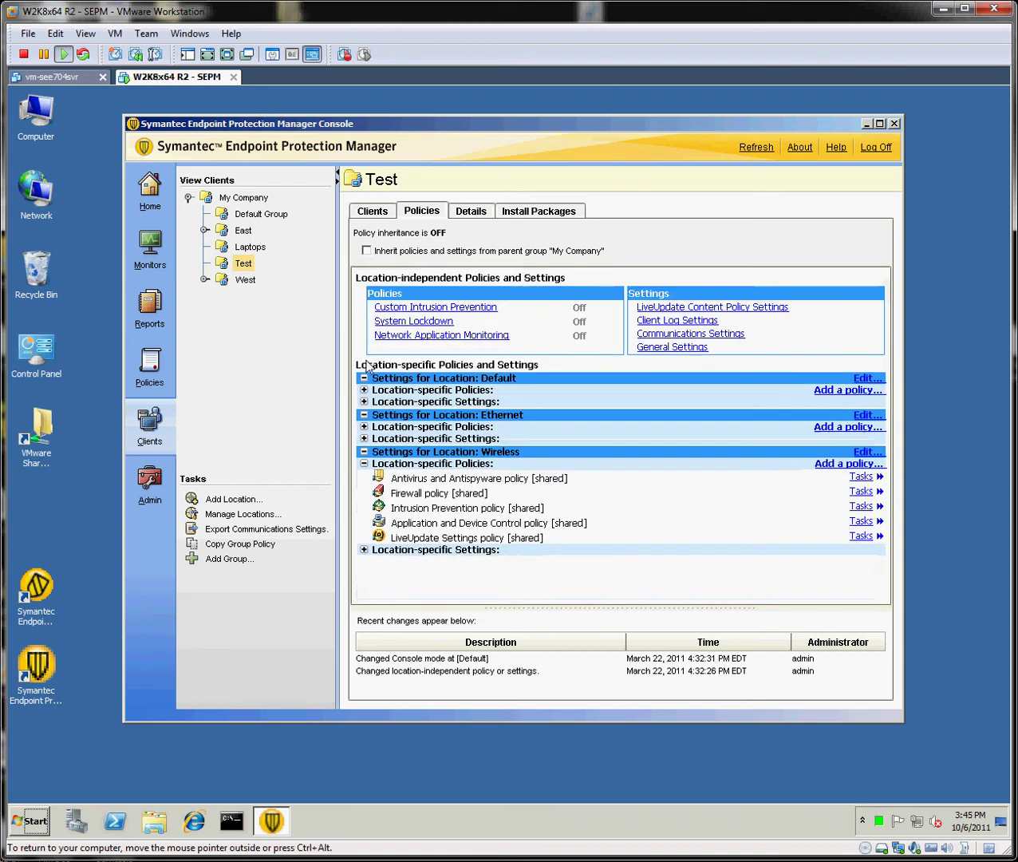
left_click(363, 465)
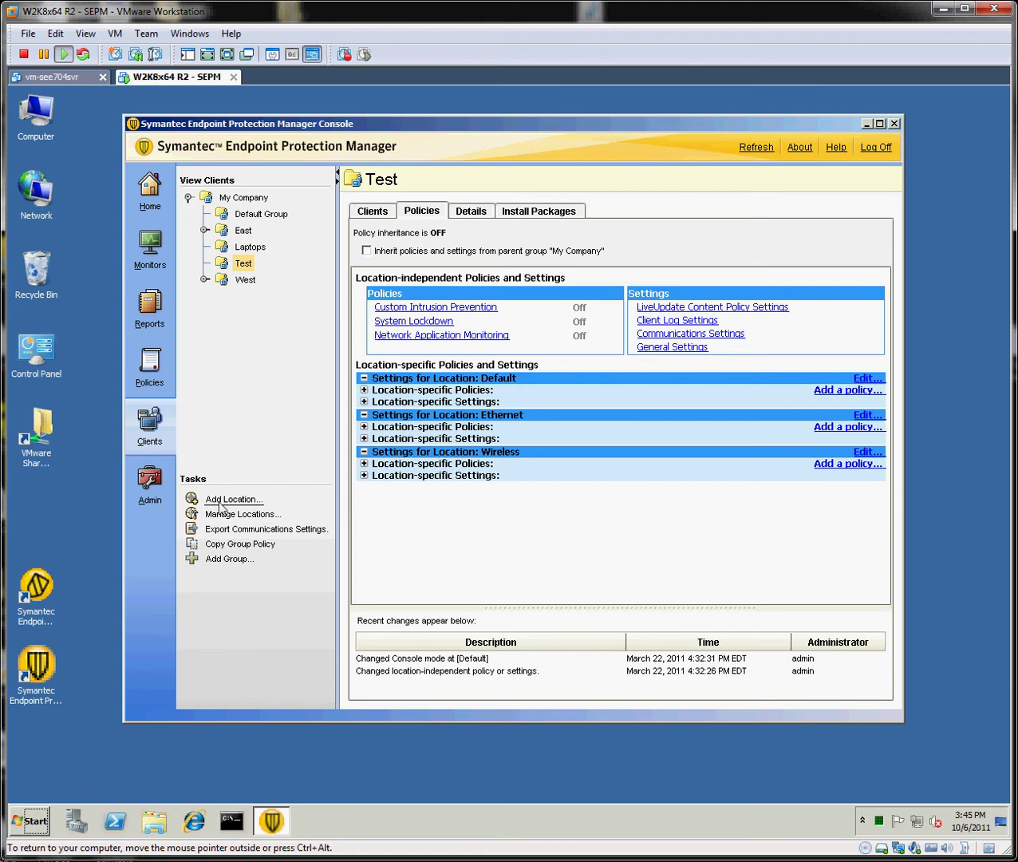
In Manage Locations, select Wireless and its 'Client computer uses Wireless' condition.
left_click(244, 519)
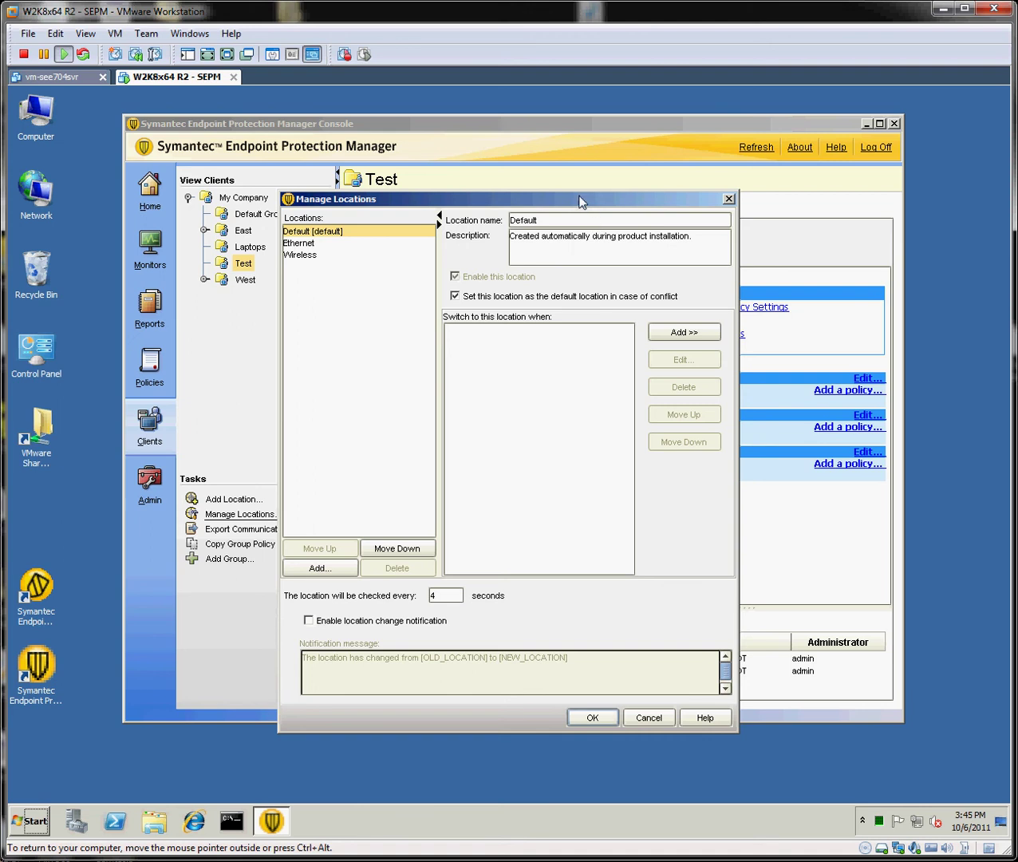
left_click_drag(595, 201, 875, 220)
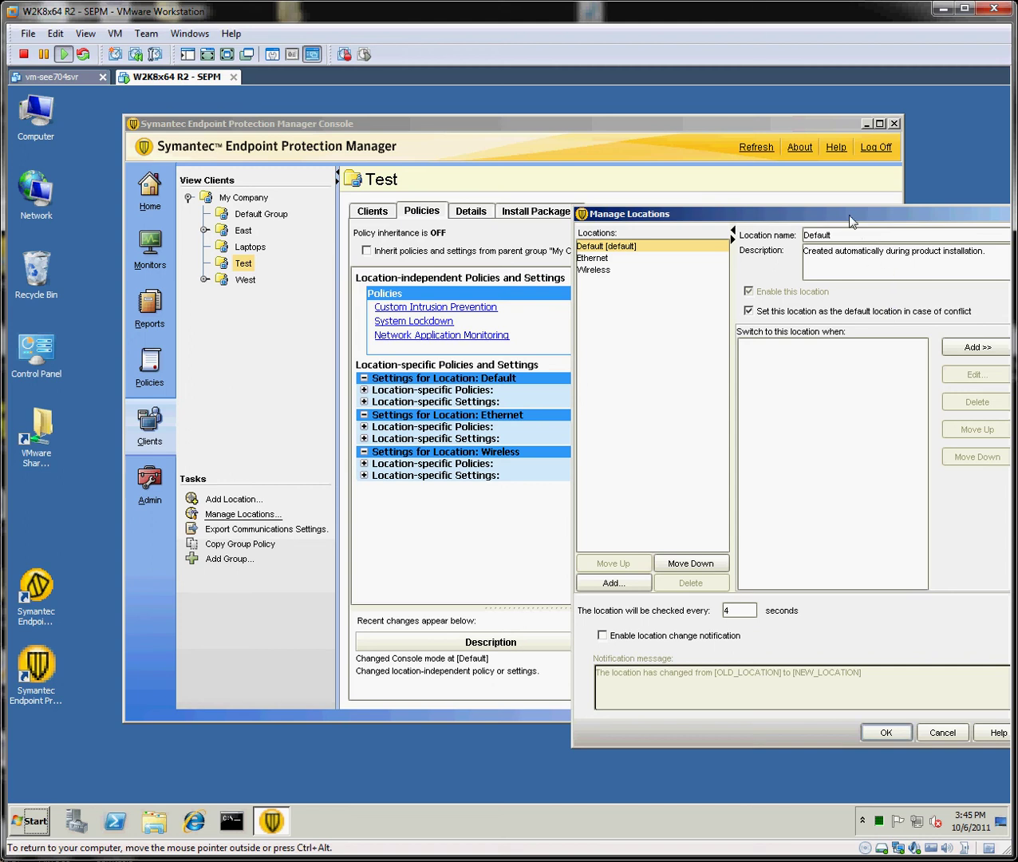
left_click_drag(843, 217, 553, 222)
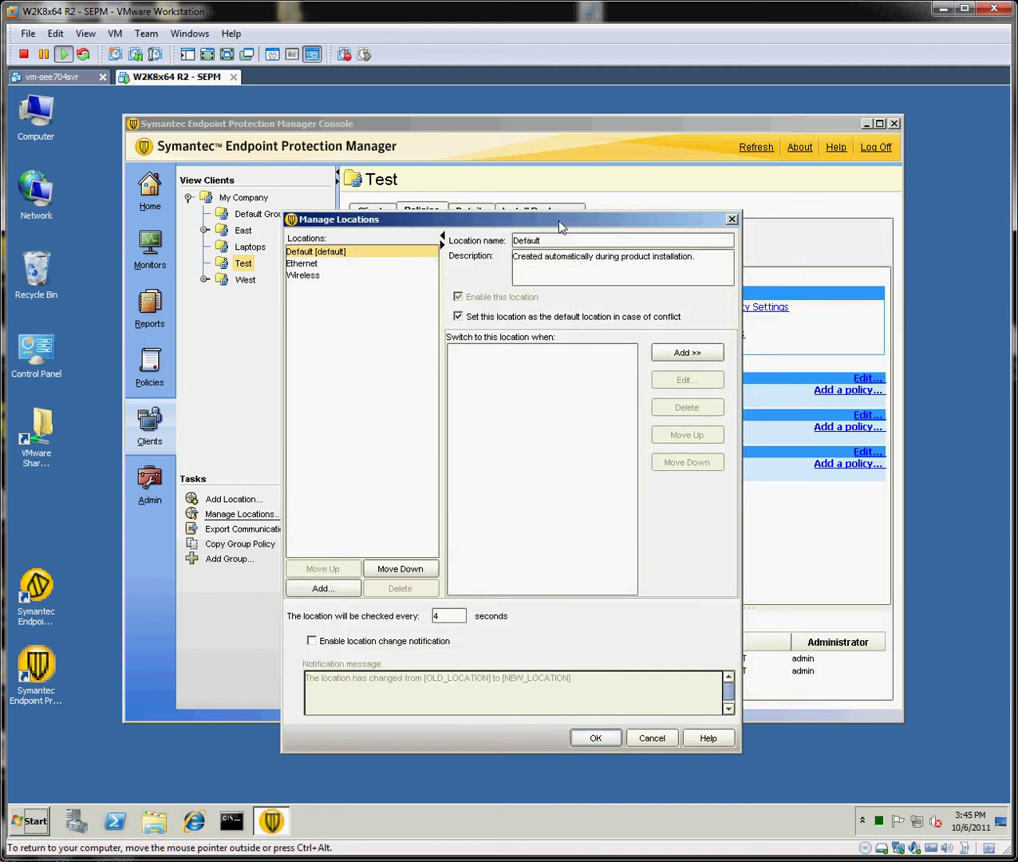
left_click(300, 264)
left_click(303, 279)
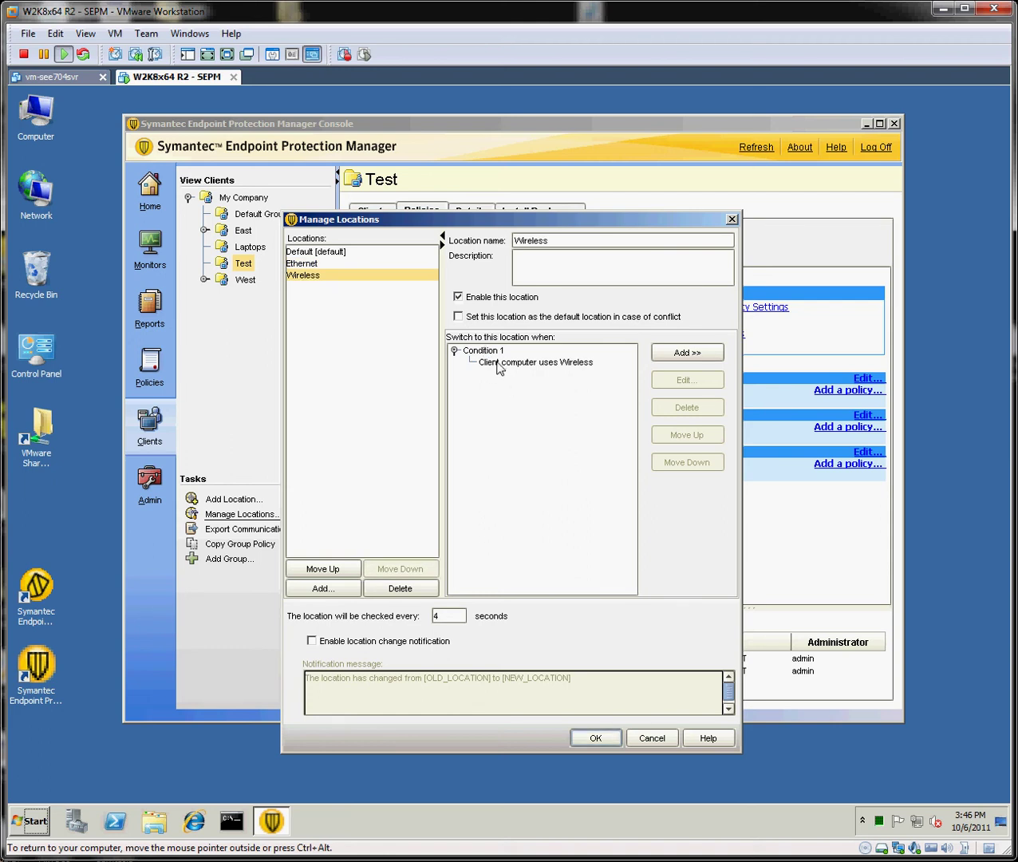
left_click(498, 364)
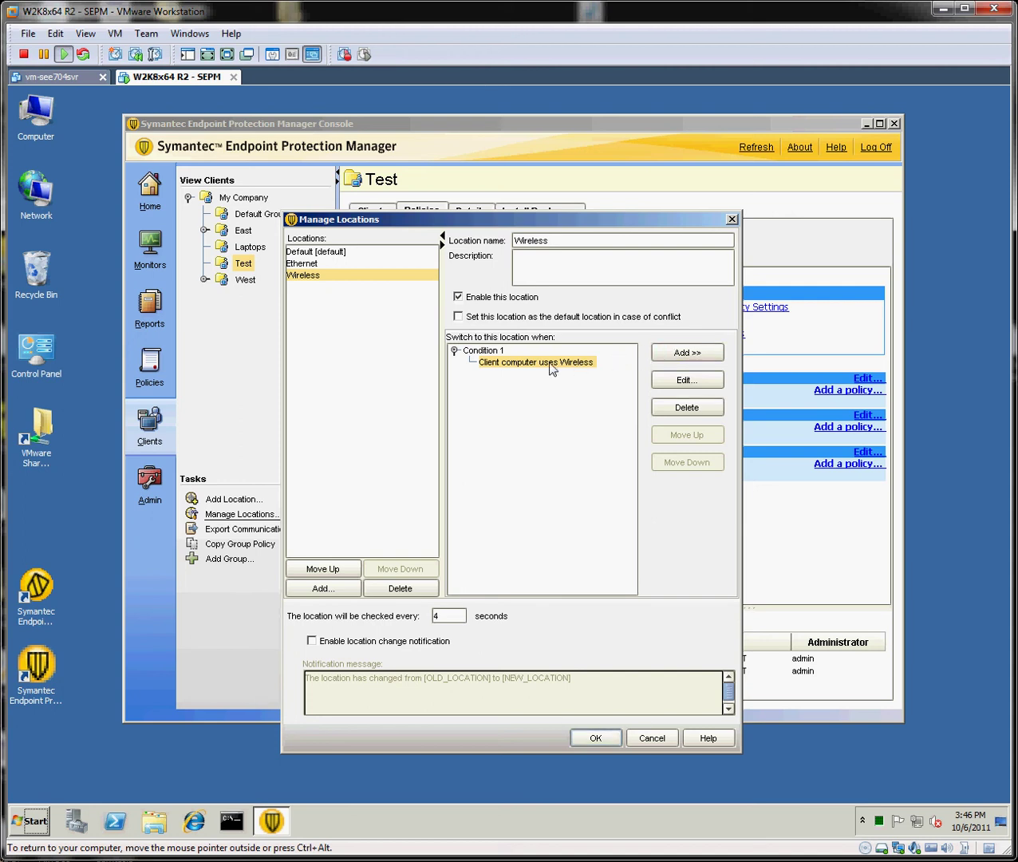
Add an AND criterion to Wireless: Network Connection Type does not use Ethernet.
left_click(694, 355)
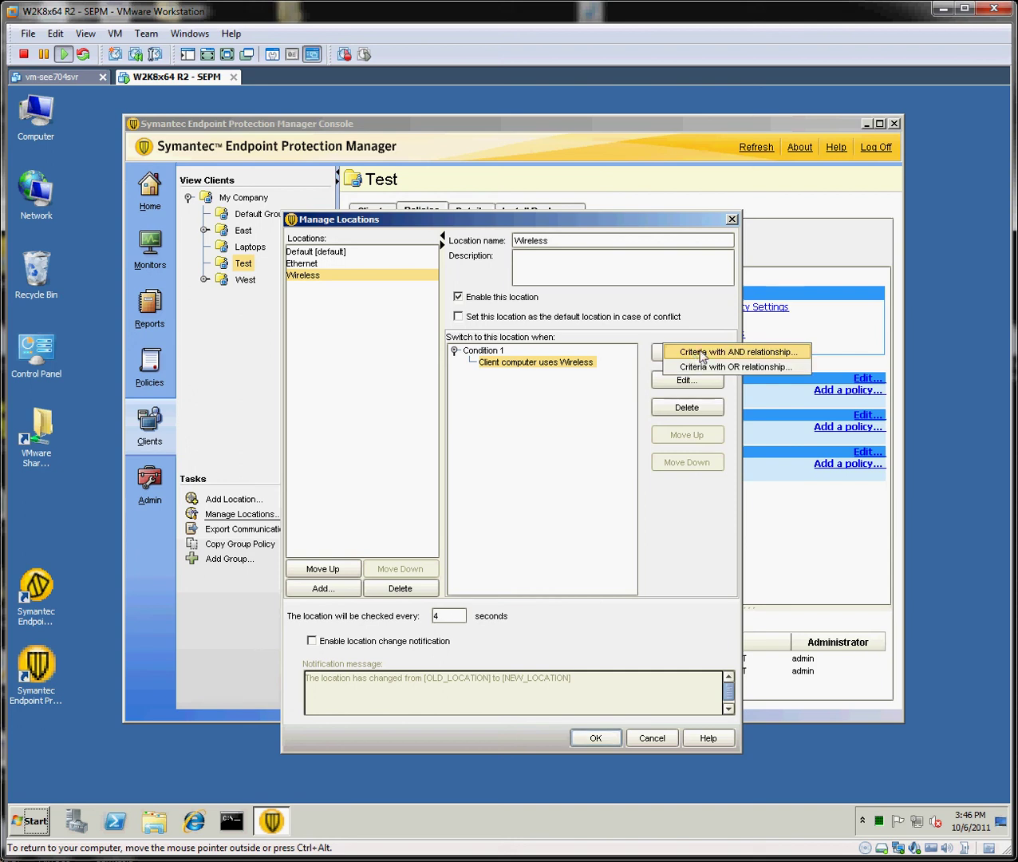
left_click(701, 354)
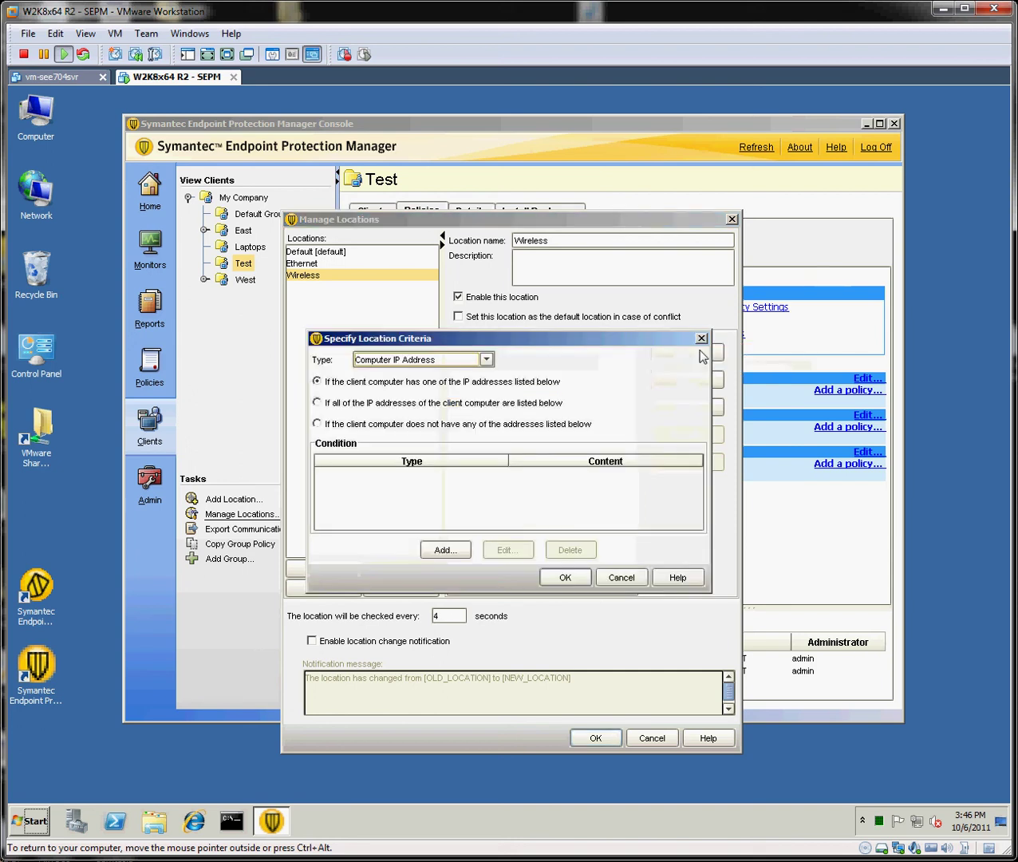
left_click(486, 359)
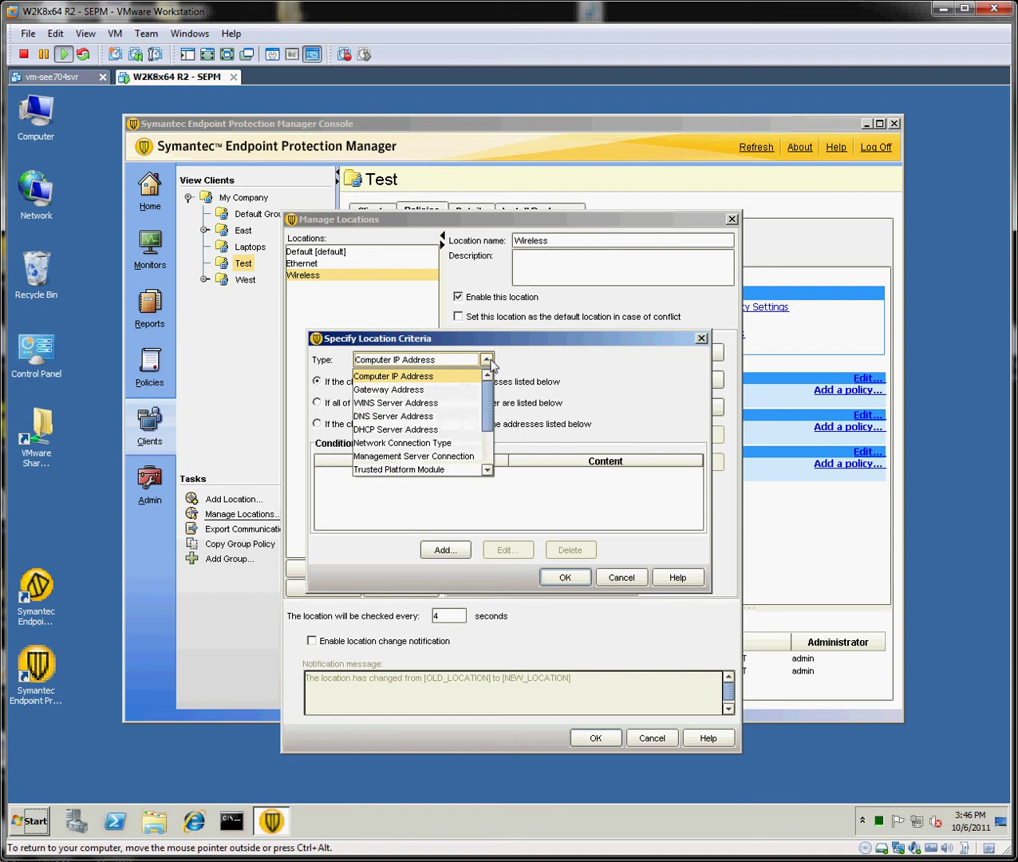
left_click(444, 441)
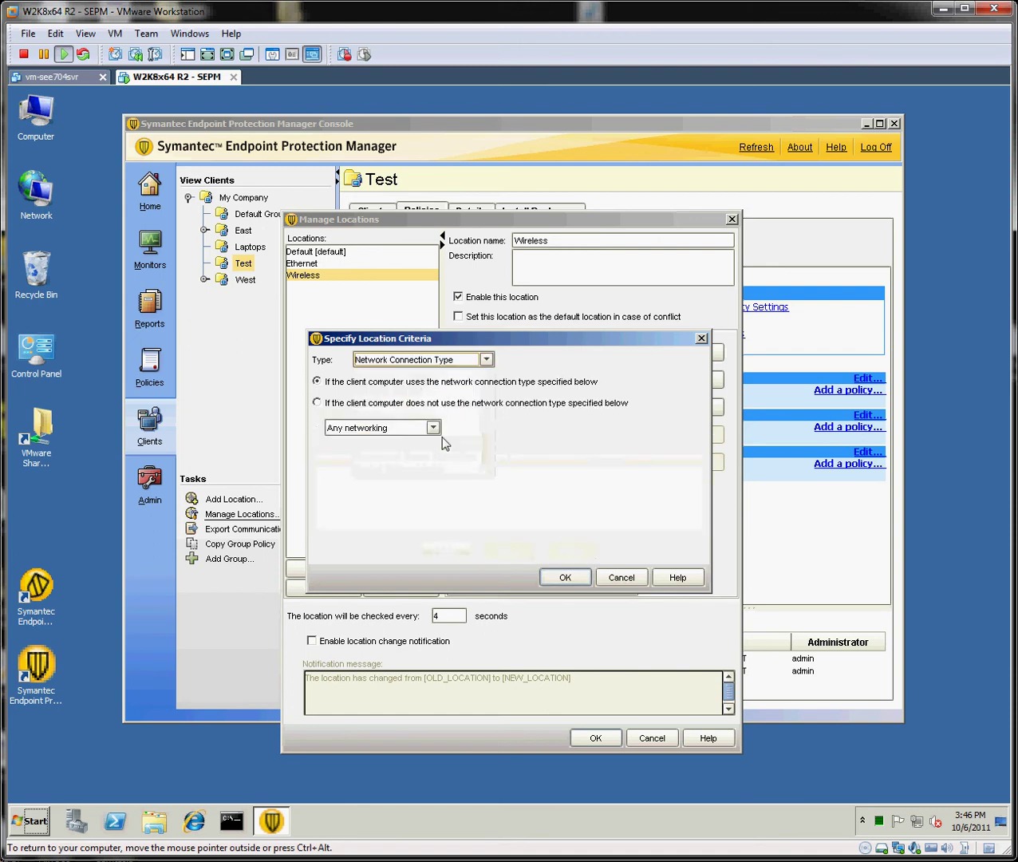
left_click(368, 403)
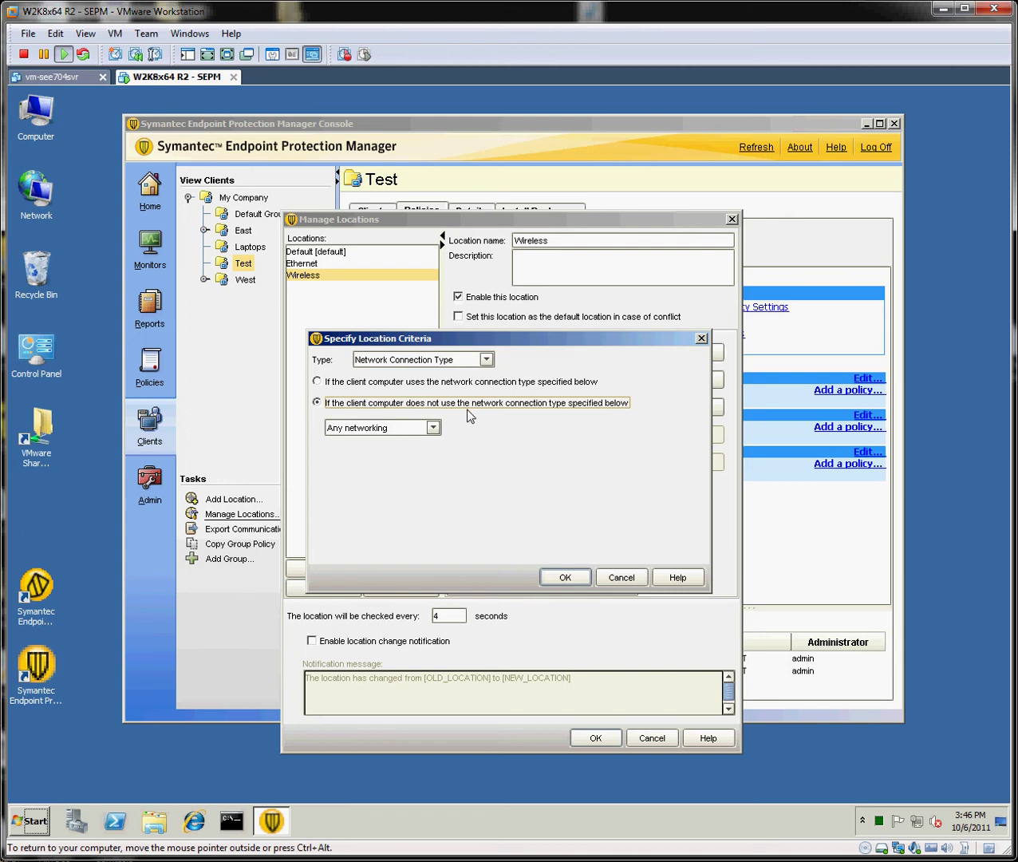
left_click(433, 428)
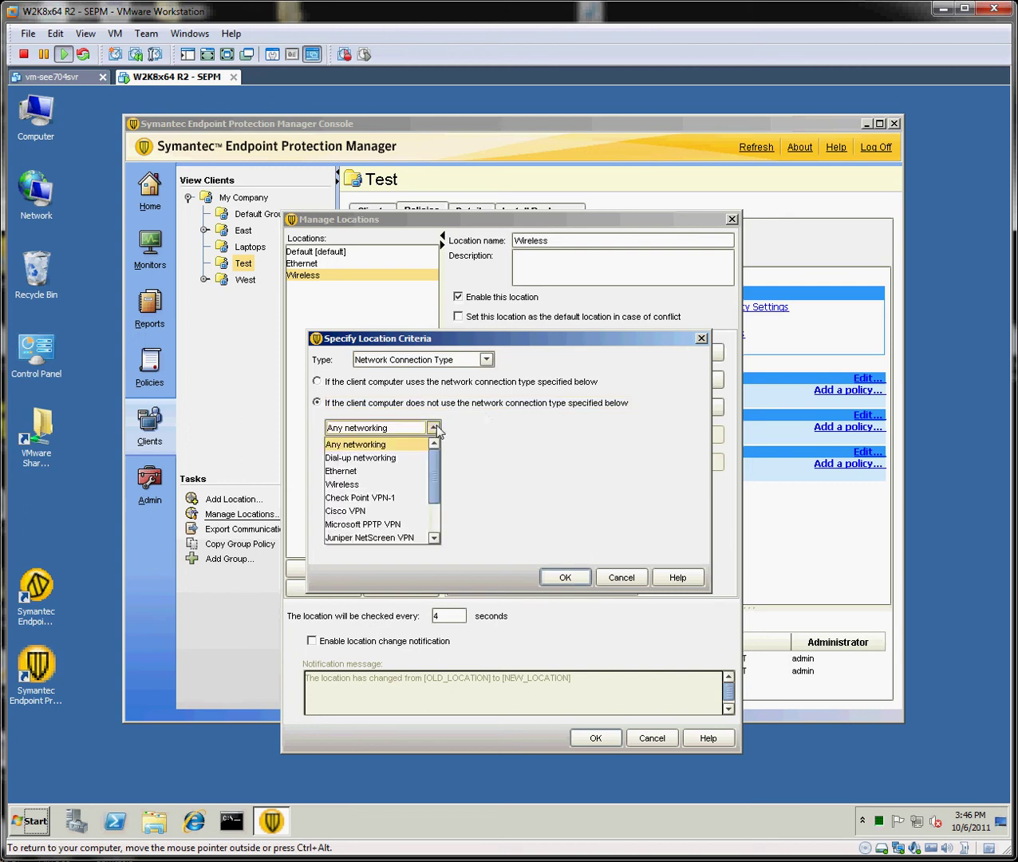
left_click(408, 473)
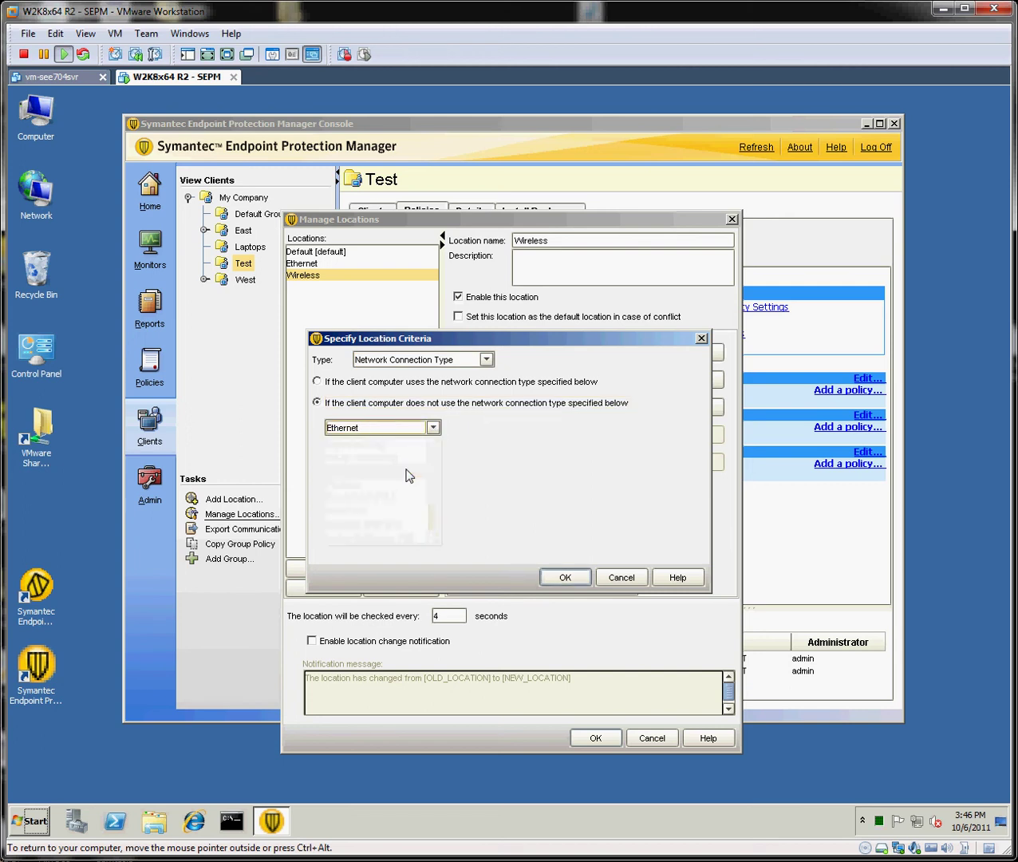
left_click(565, 577)
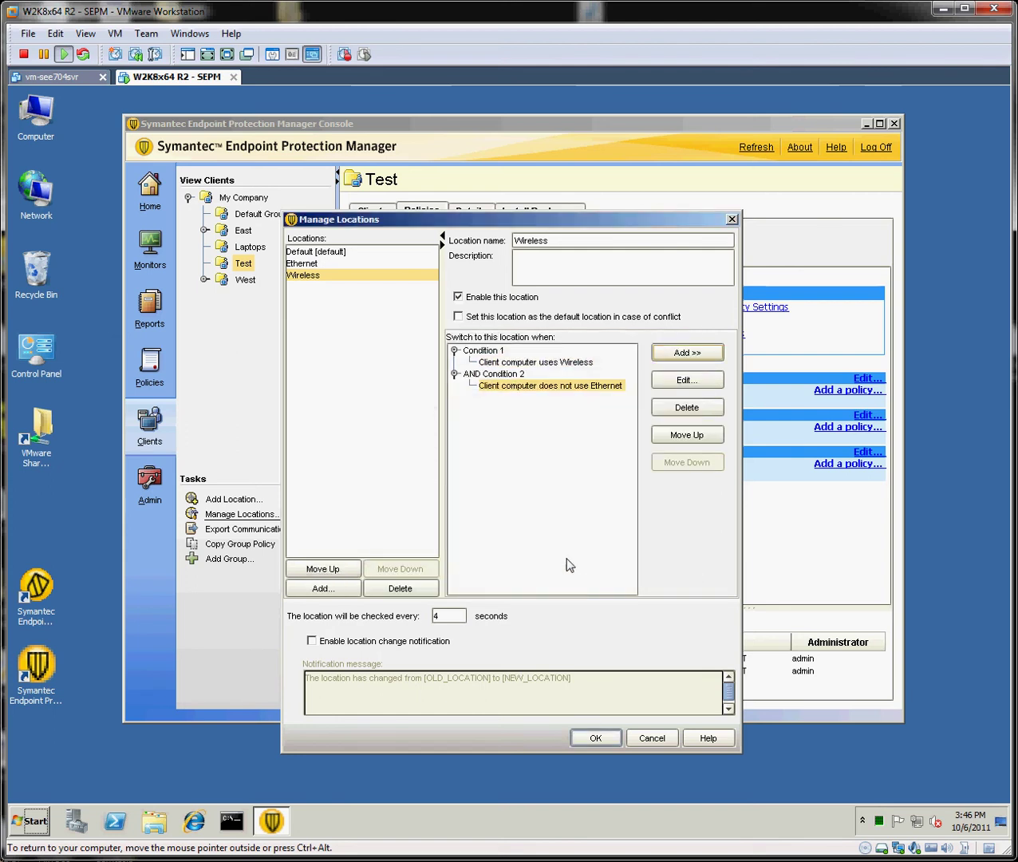
Save the location changes, then open the Ethernet location's Firewall policy.
left_click(310, 265)
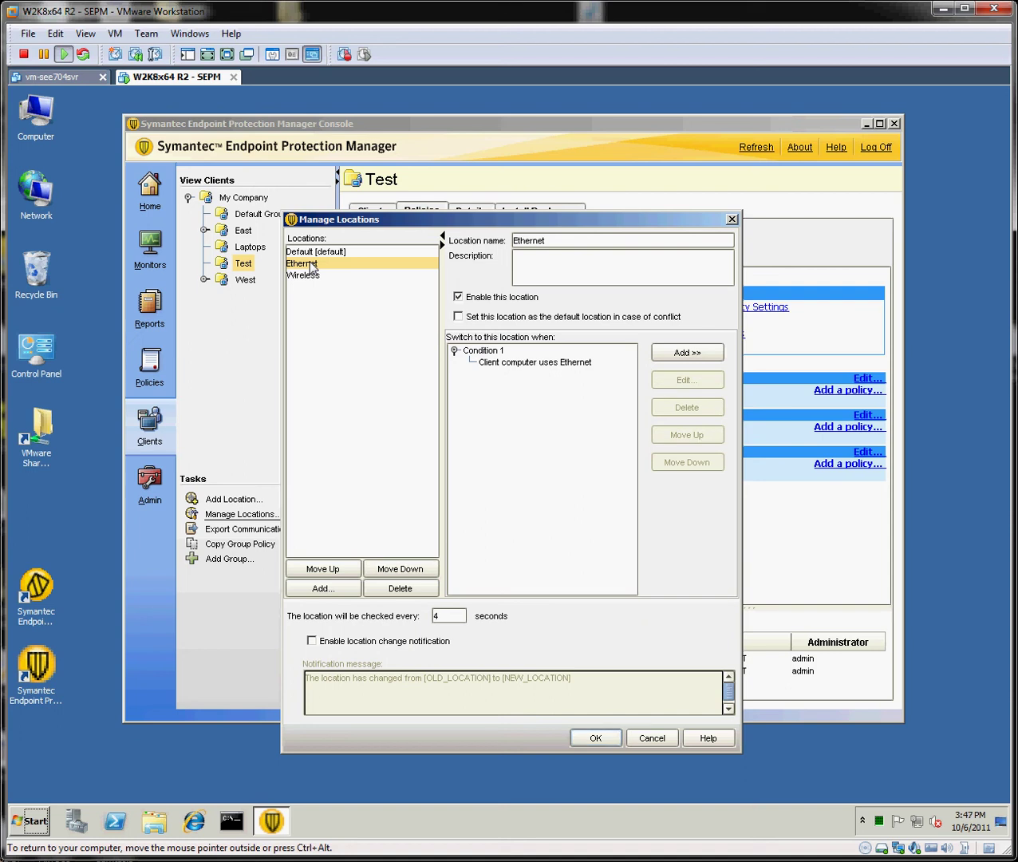
left_click(309, 275)
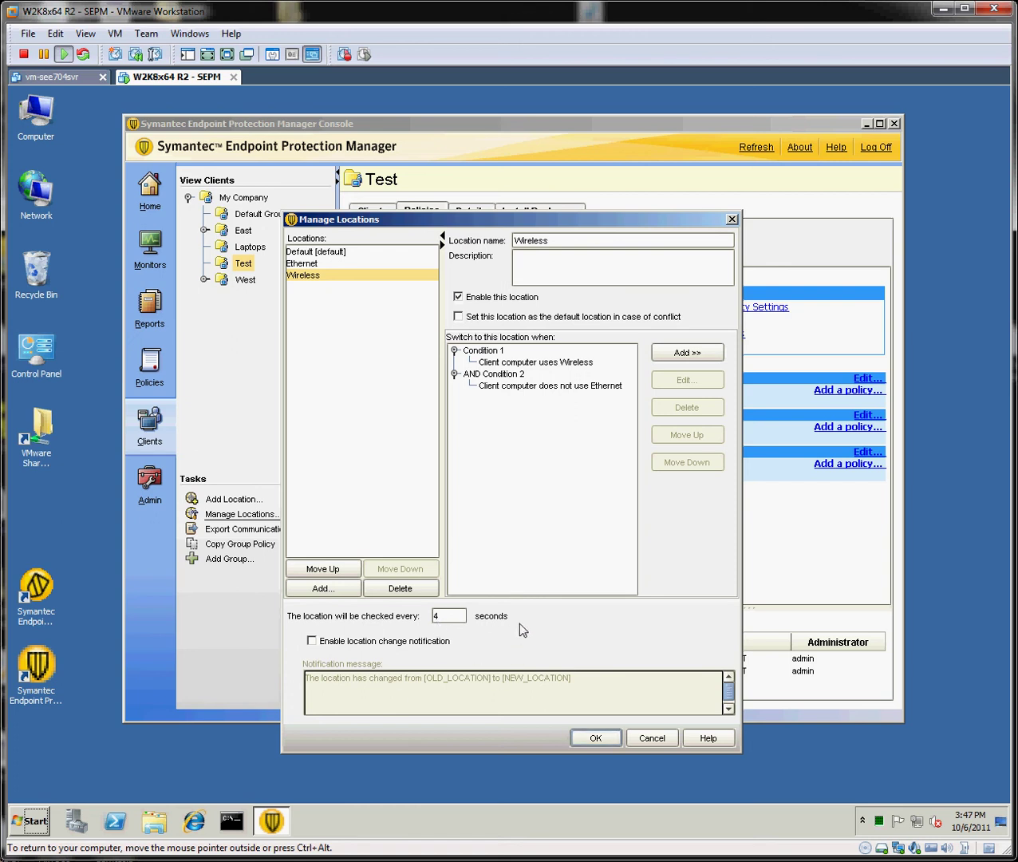
left_click(593, 737)
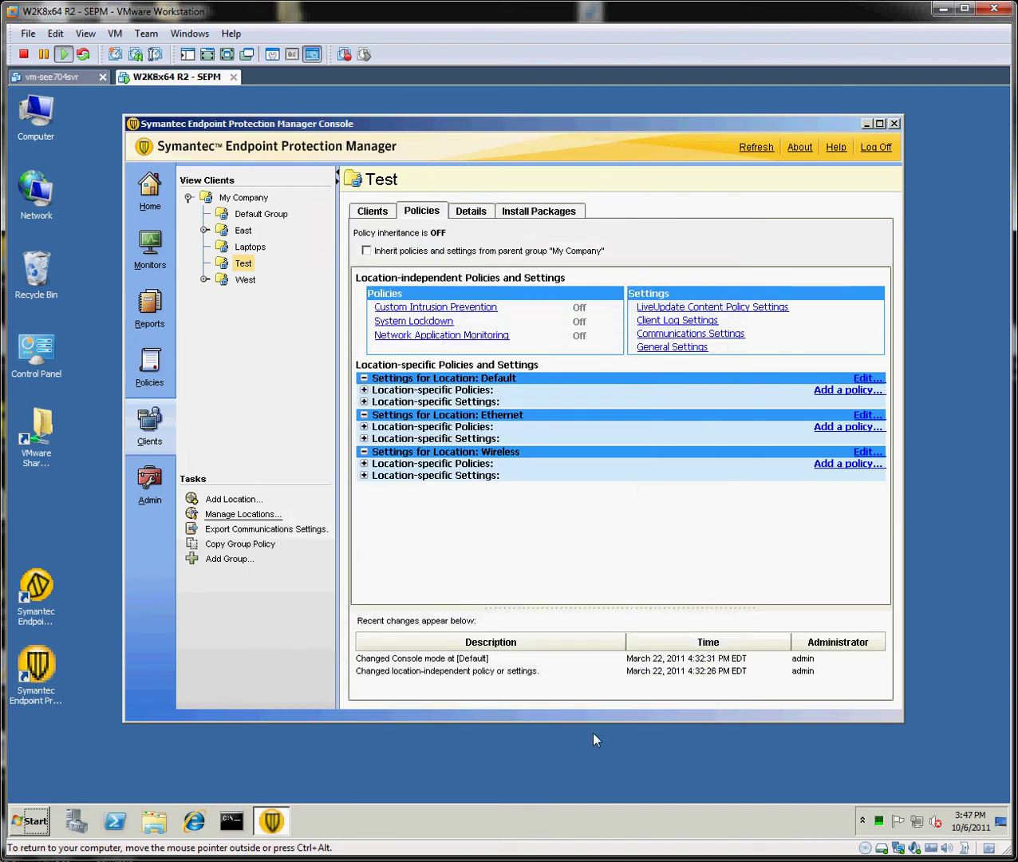
left_click(363, 427)
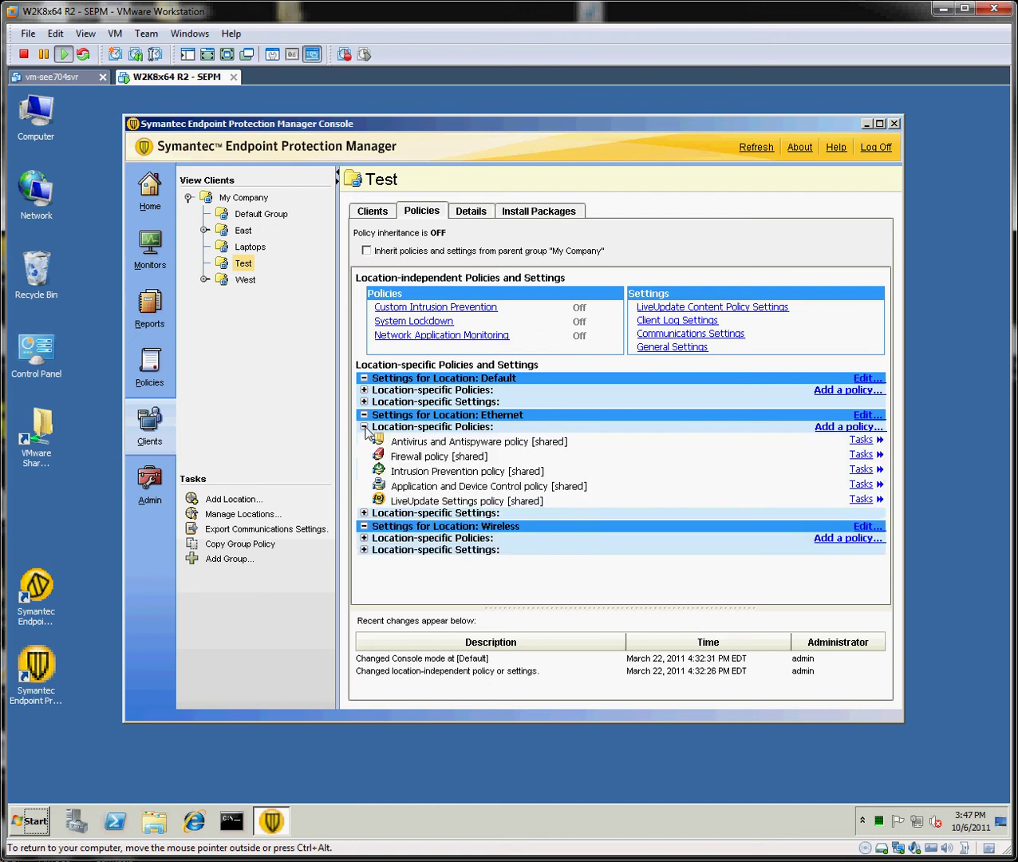
double_click(451, 460)
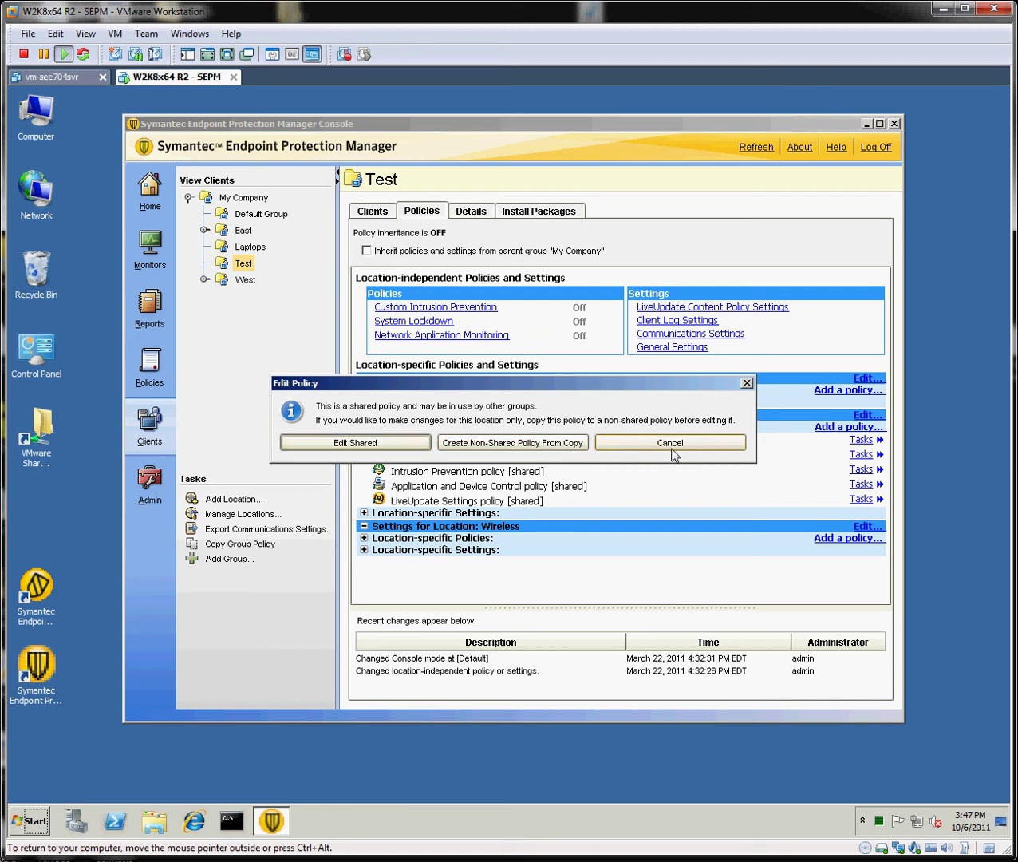
Dismiss the shared-policy prompt and show the Firewall Policies list under Policies.
left_click(746, 382)
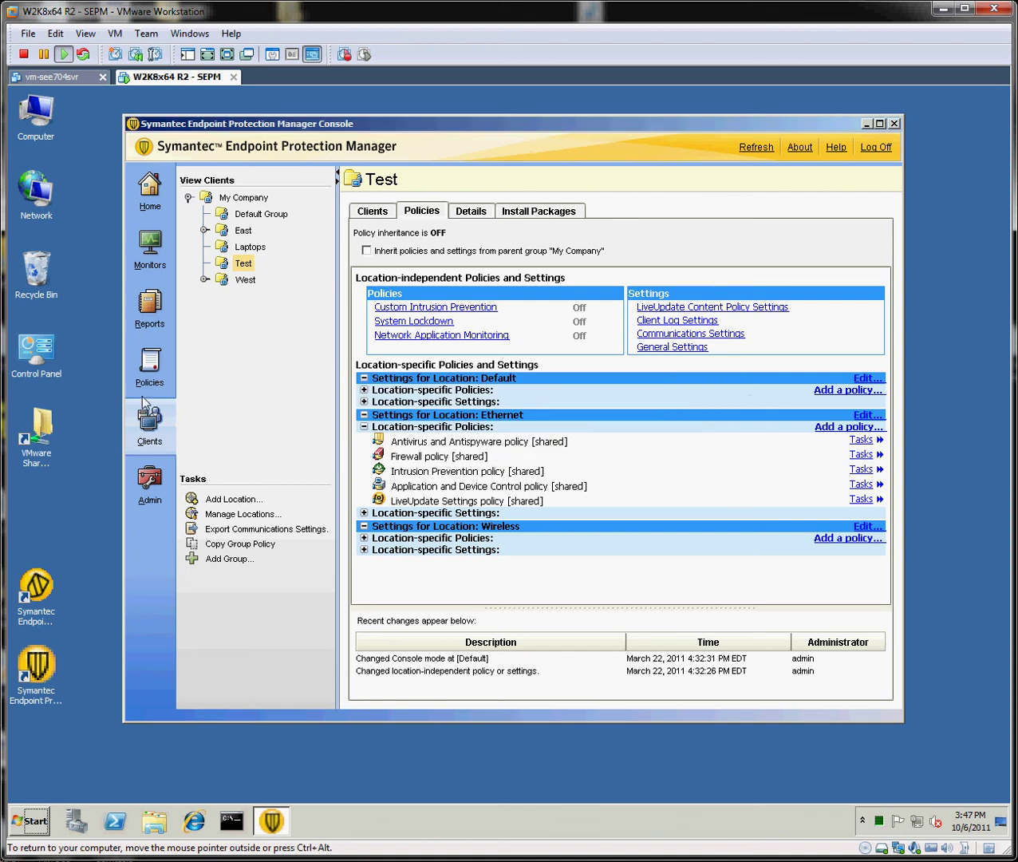
left_click(148, 367)
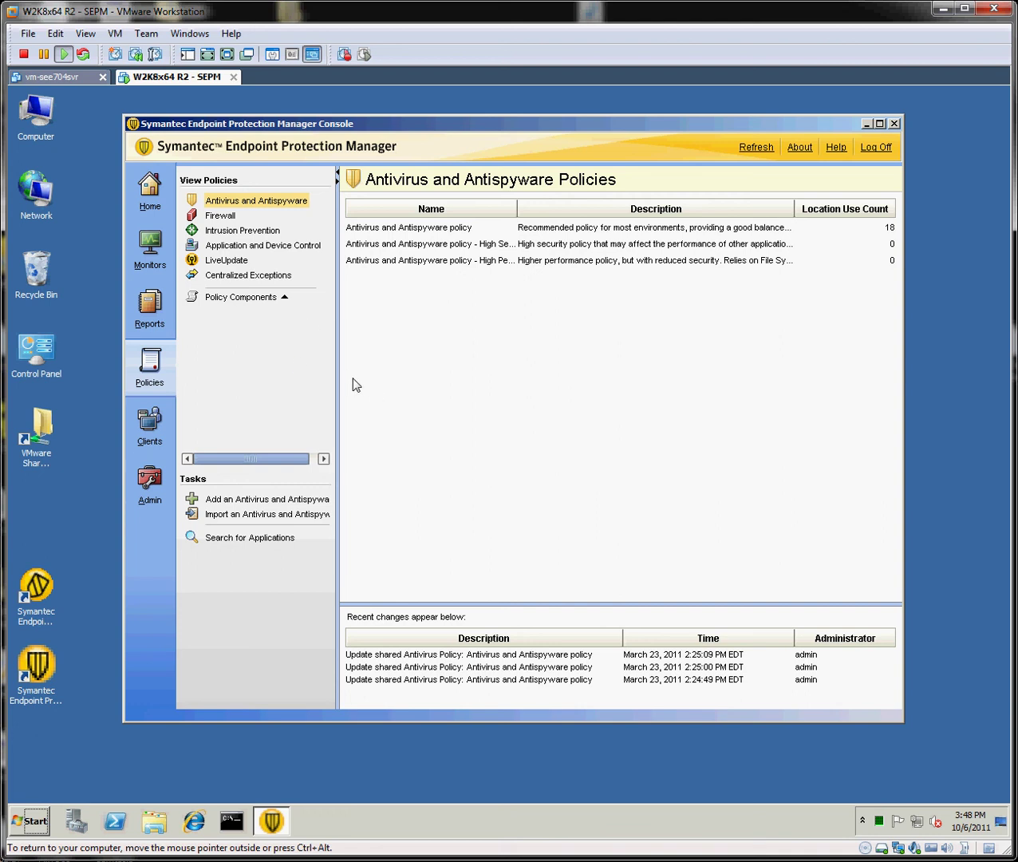
left_click(149, 425)
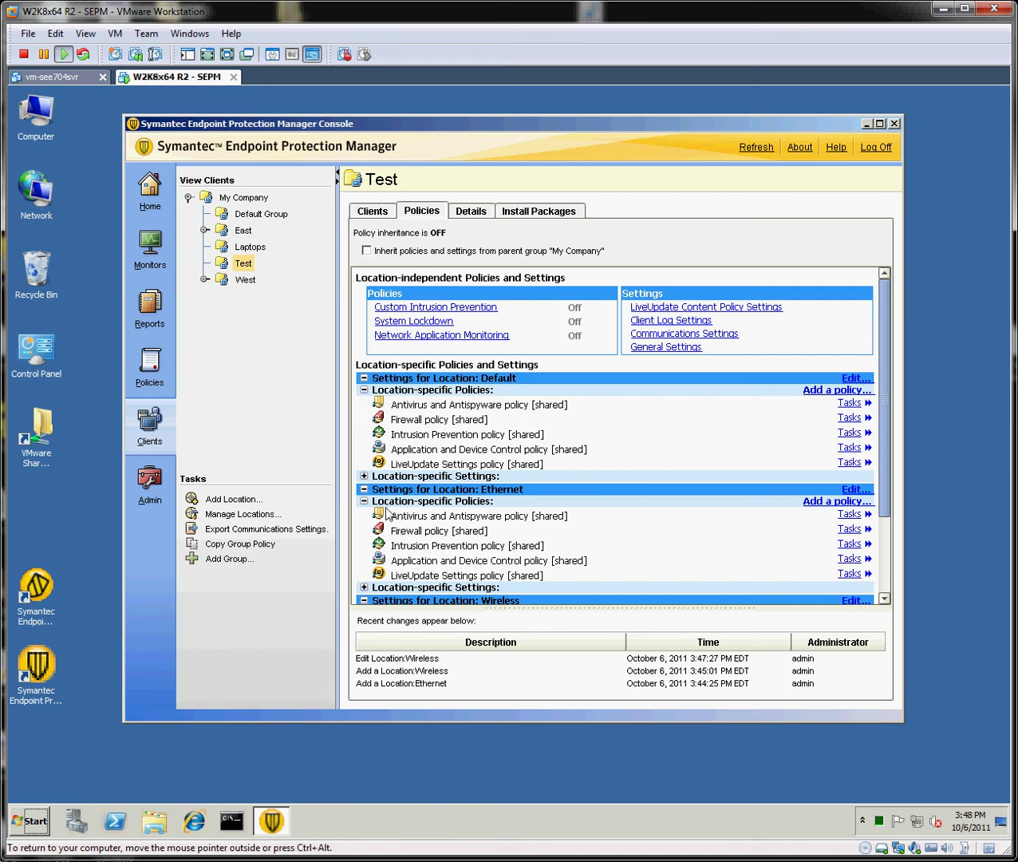
left_click(154, 377)
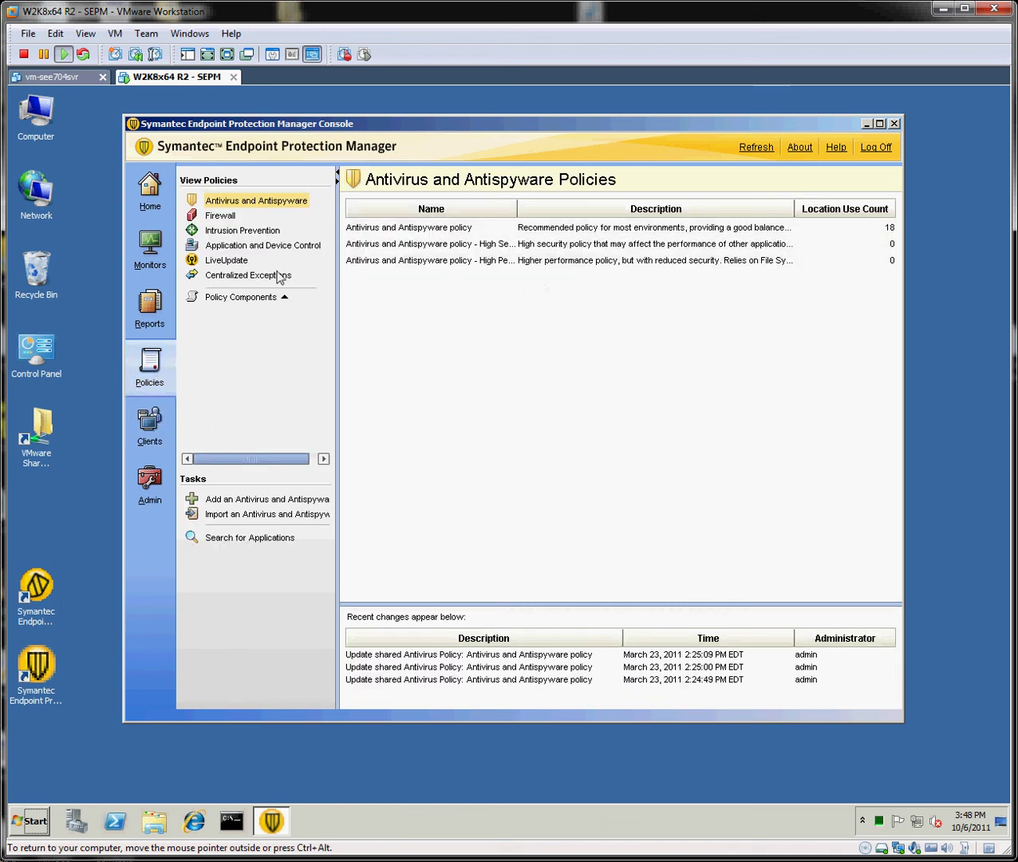
left_click(235, 220)
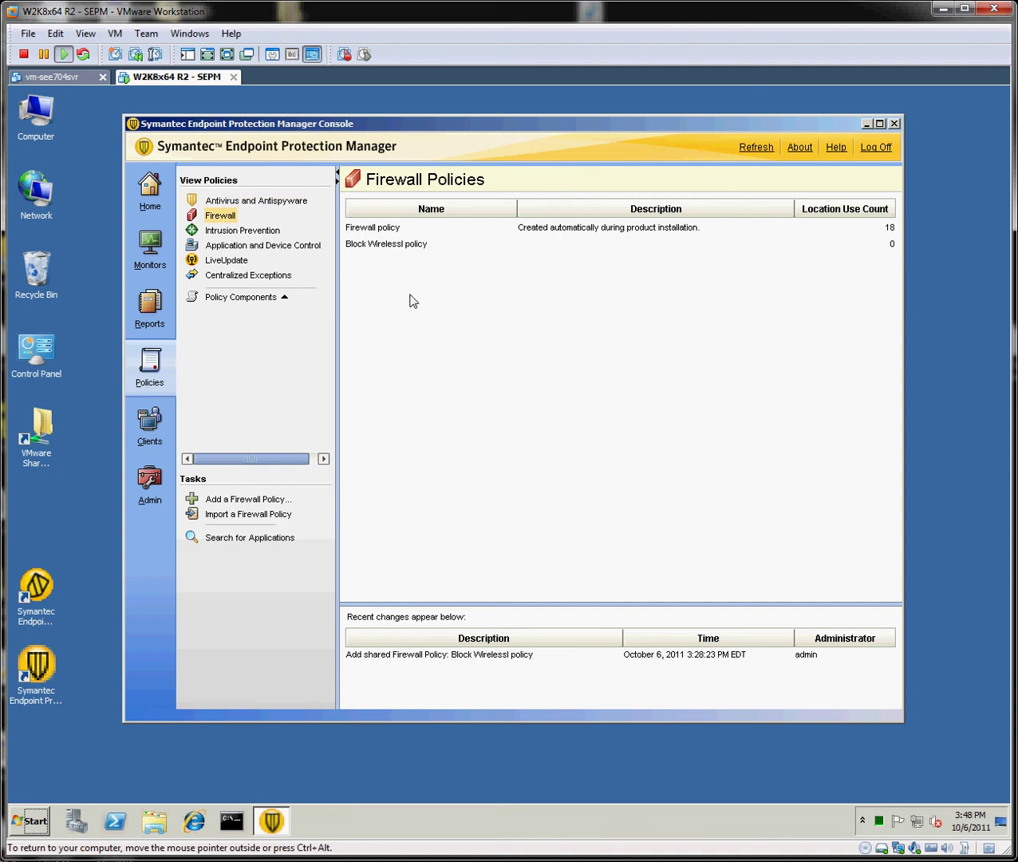
right_click(418, 391)
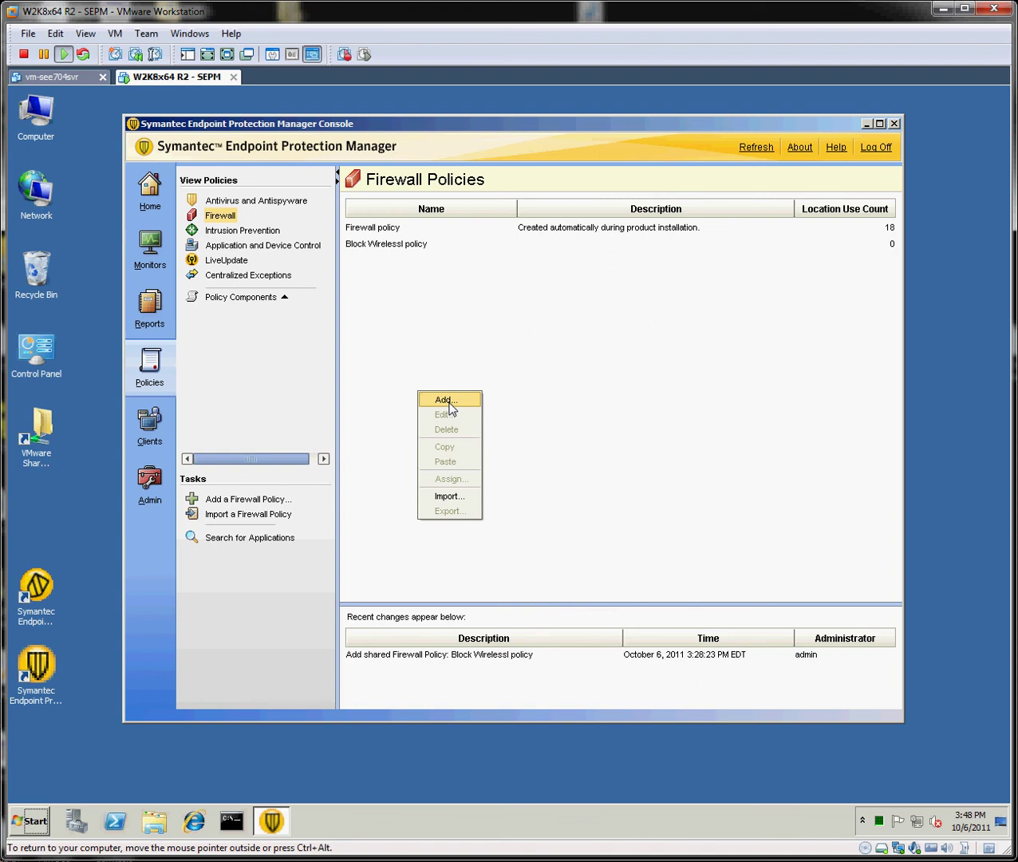
Create a new firewall policy named Block Wireless 2 and show its Rules page with the default rules.
left_click(447, 400)
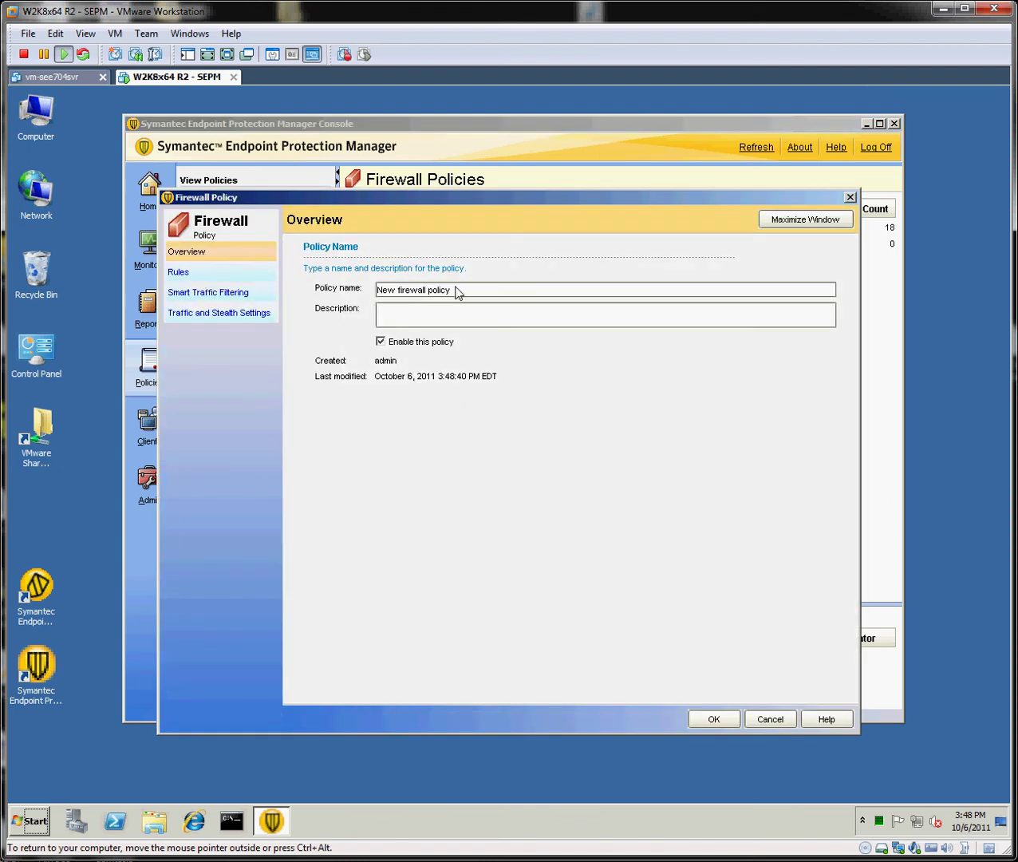
left_click_drag(452, 291, 361, 301)
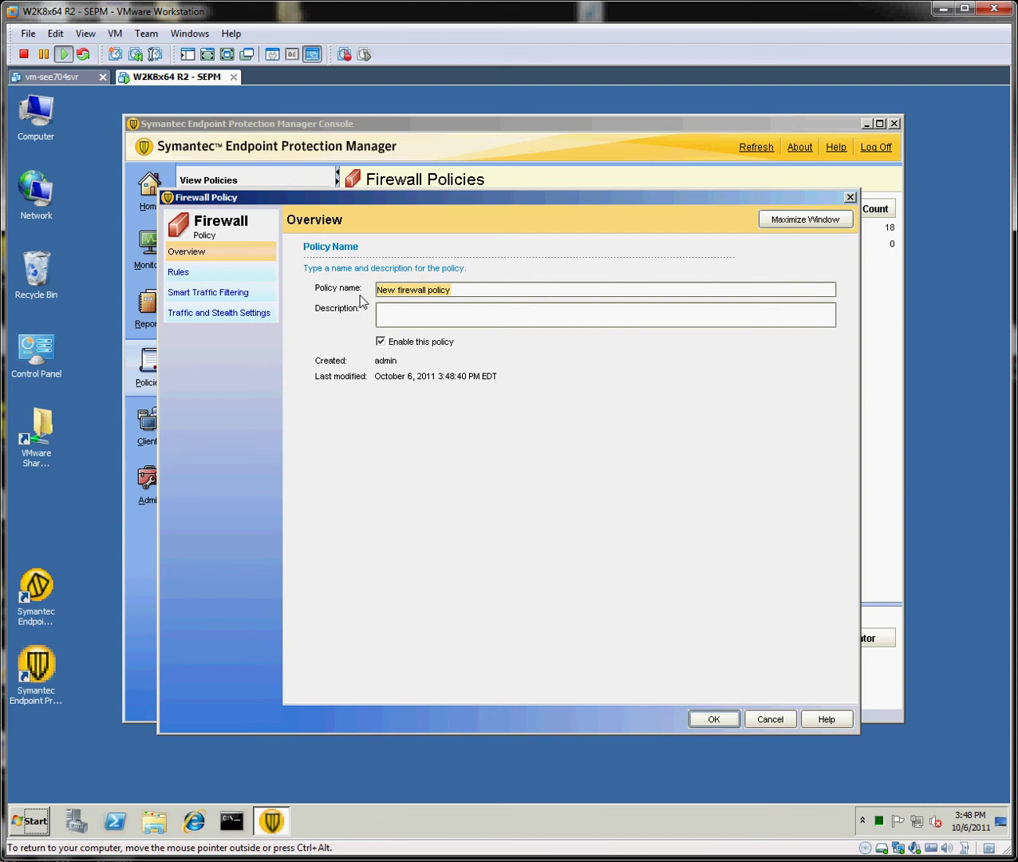
type("Bl")
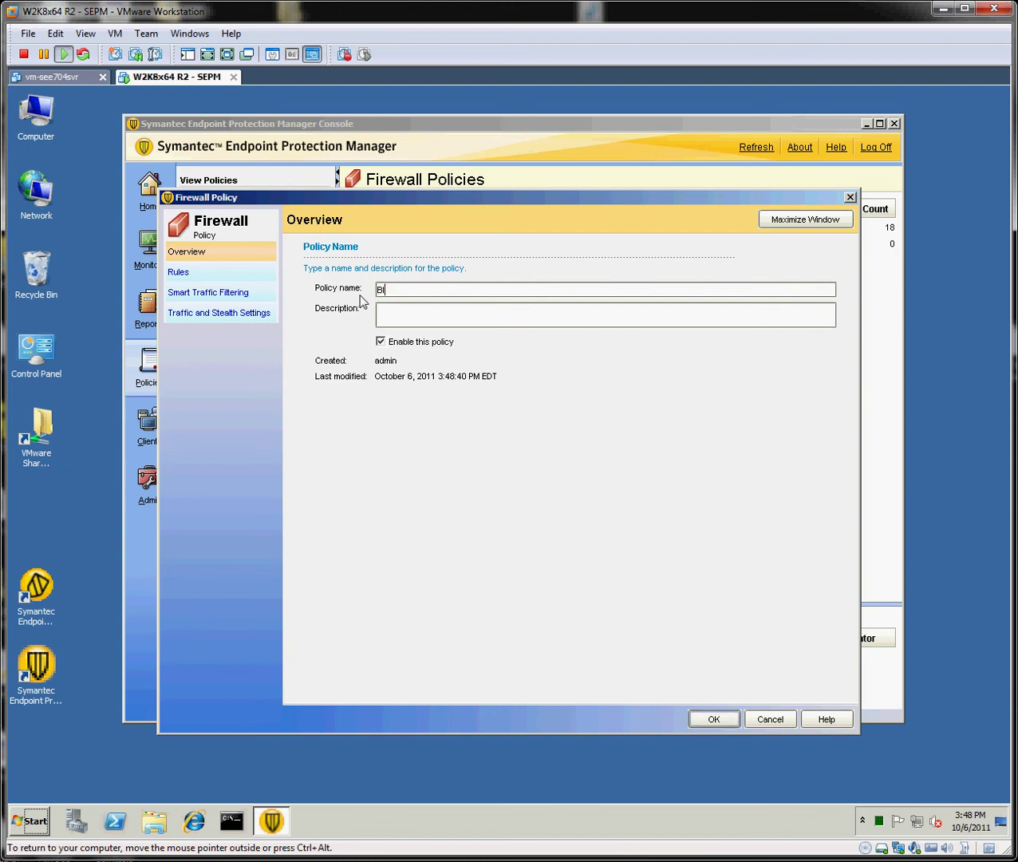
type("ock Wireless 2")
left_click(212, 277)
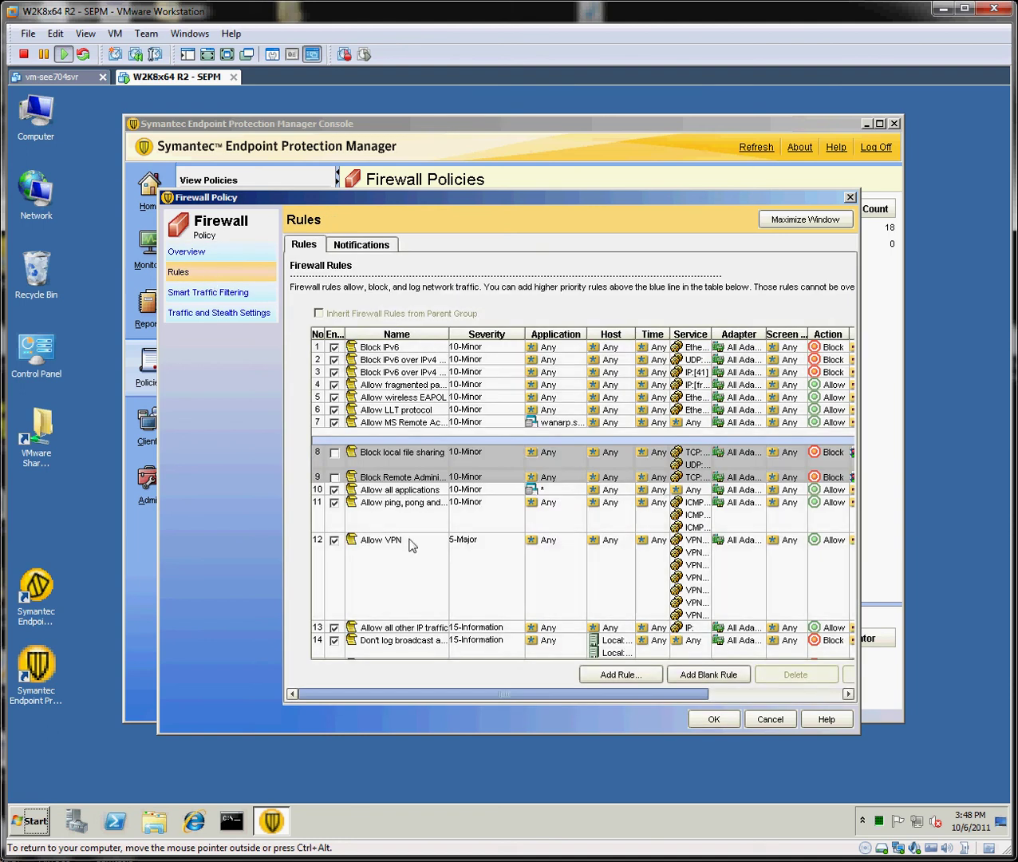
left_click(227, 252)
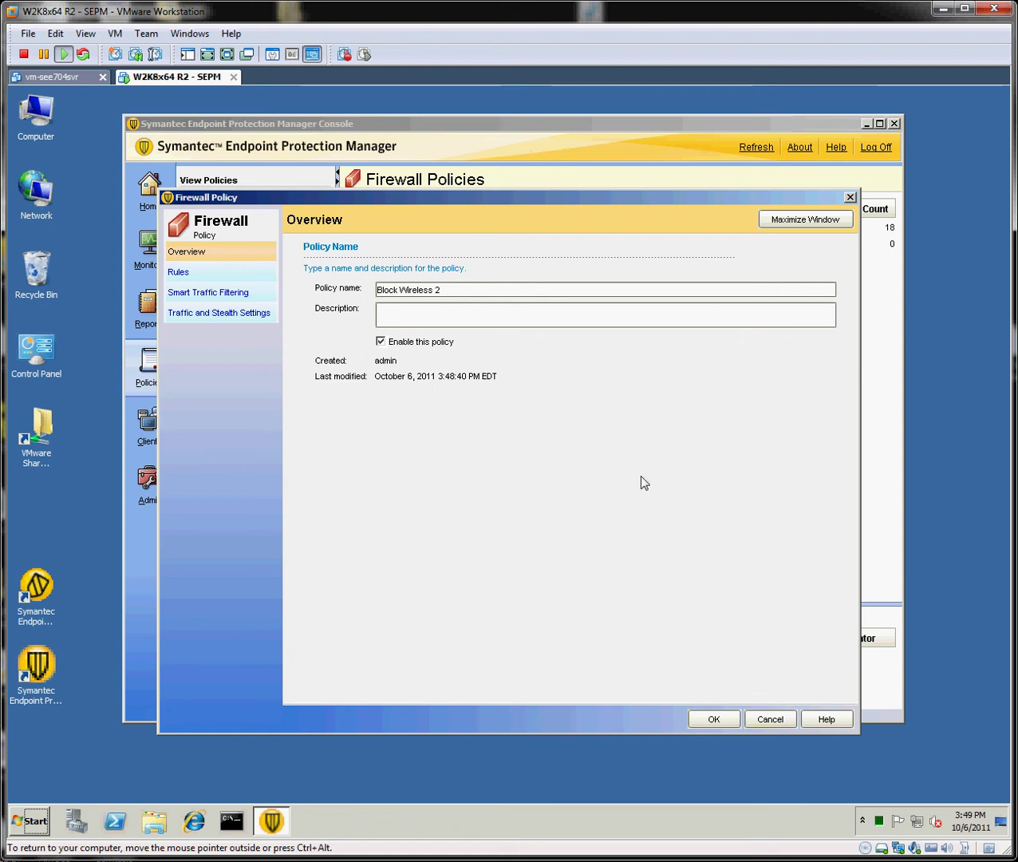
left_click(224, 273)
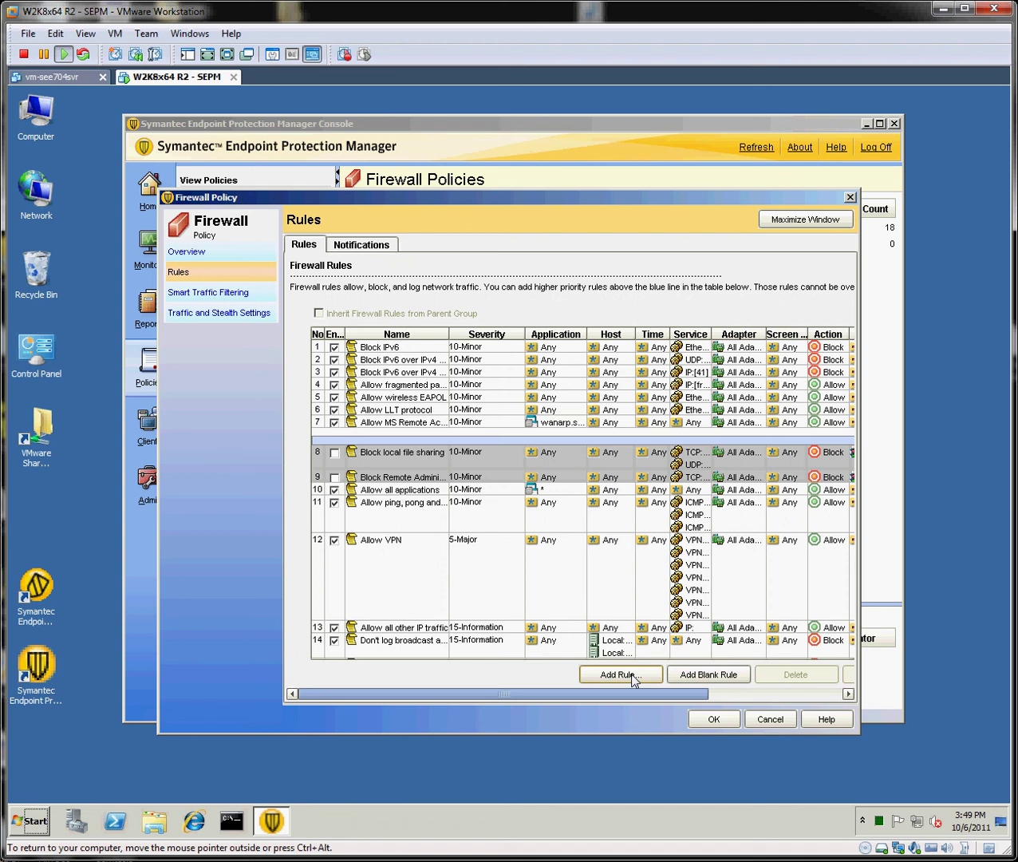
Add a blank rule, Rule 0, and move it to the top of the rule list.
left_click(460, 346)
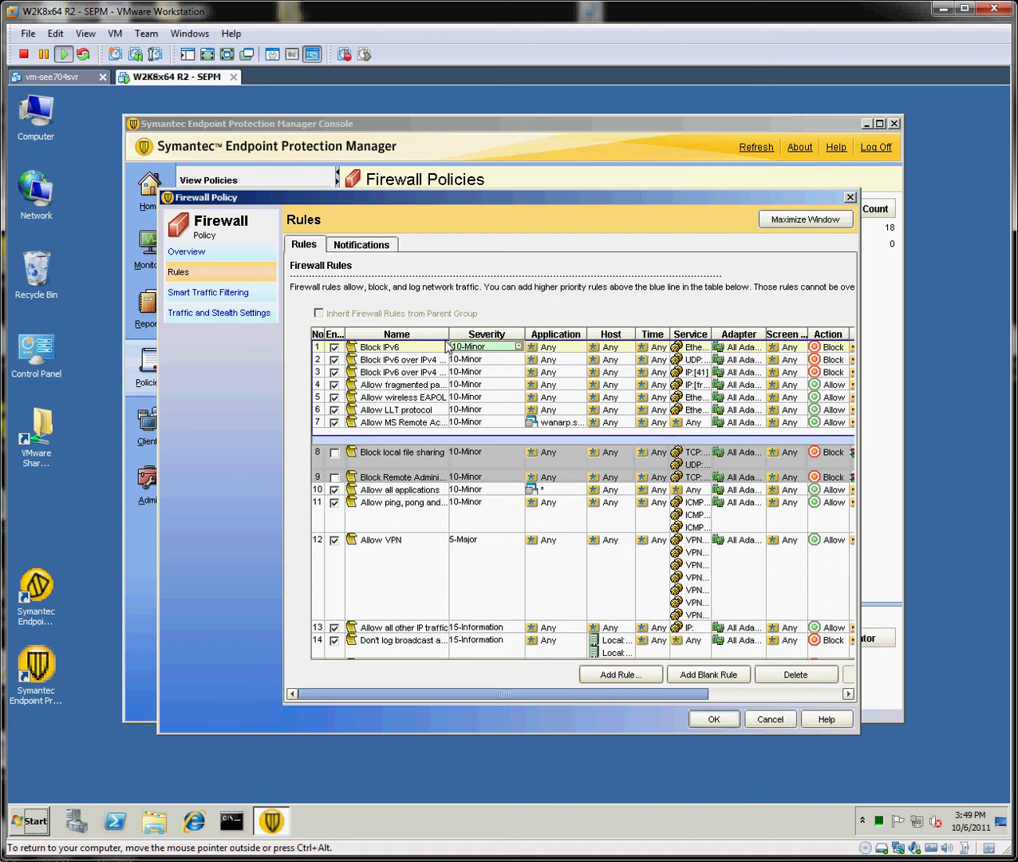
left_click(732, 676)
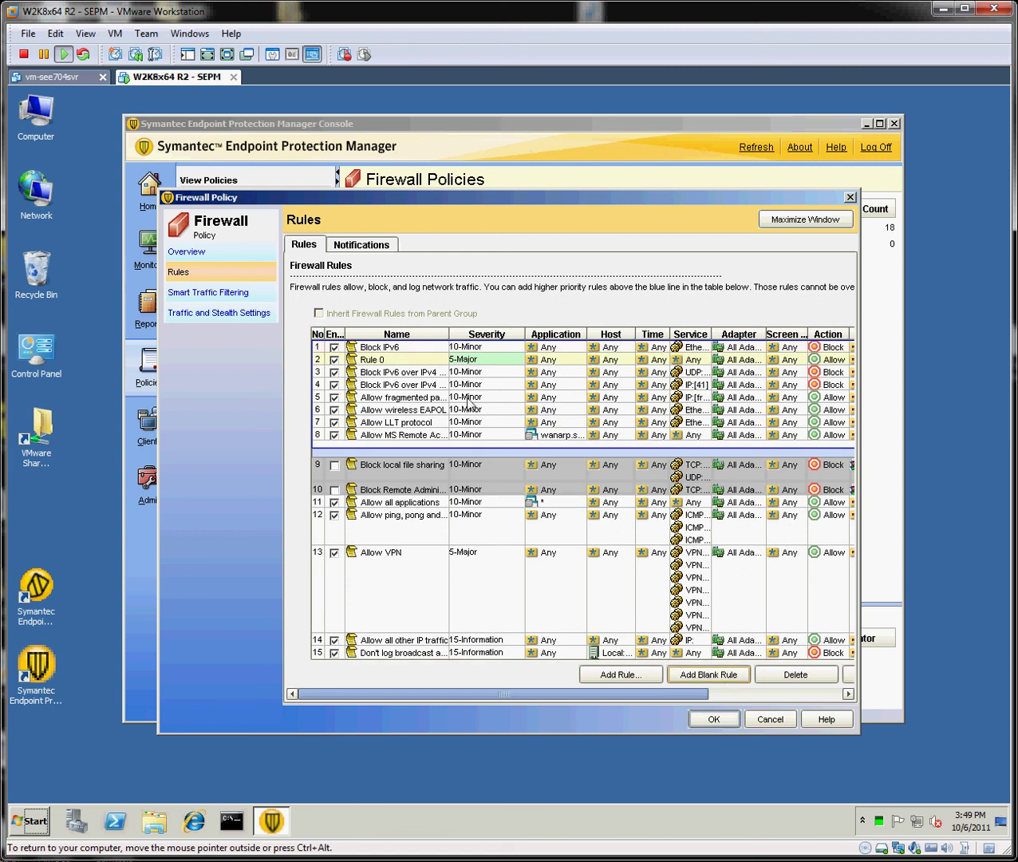
double_click(418, 359)
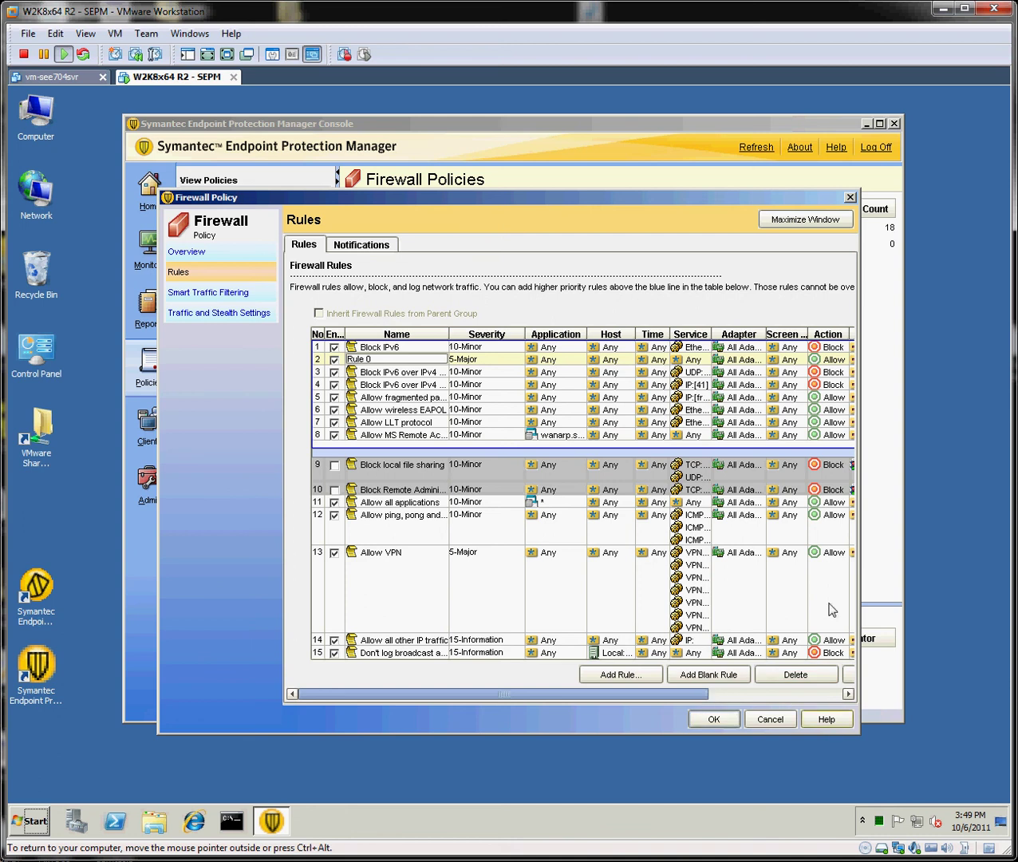
left_click(817, 218)
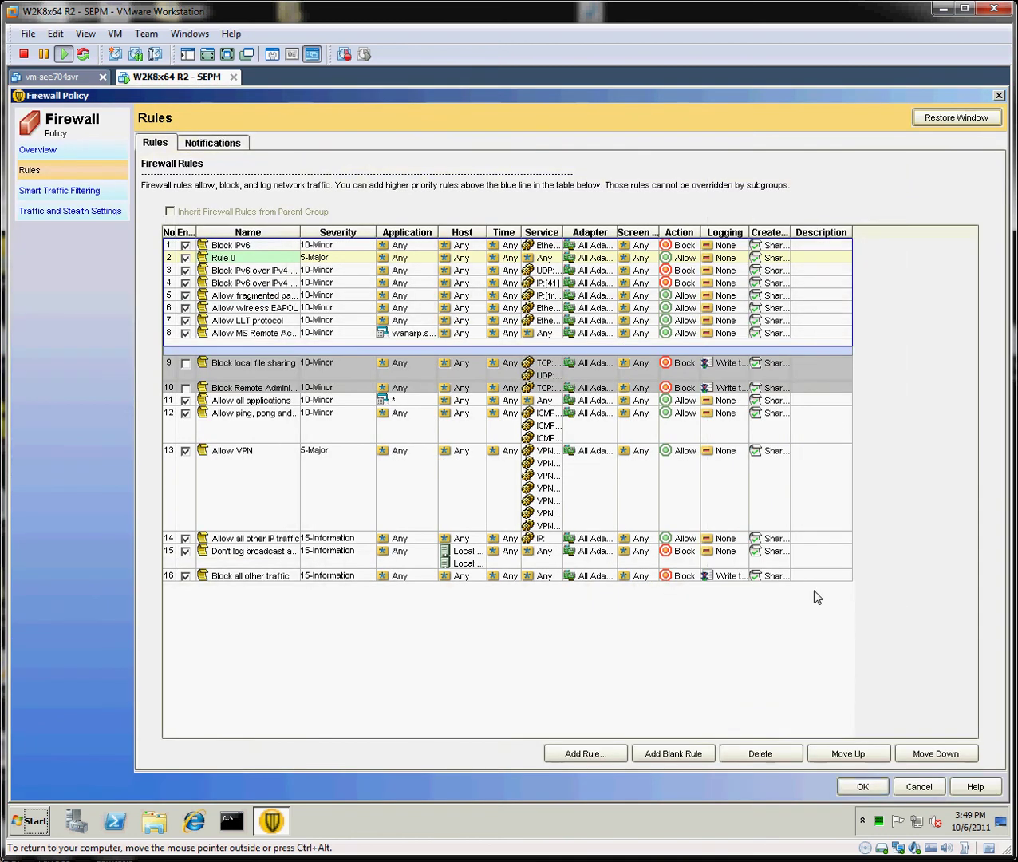
left_click(853, 753)
Rename Rule 0 to 'Block Wireless' and set its severity to 12-Information.
double_click(259, 243)
key("ctrl+a")
type("Block Wireless")
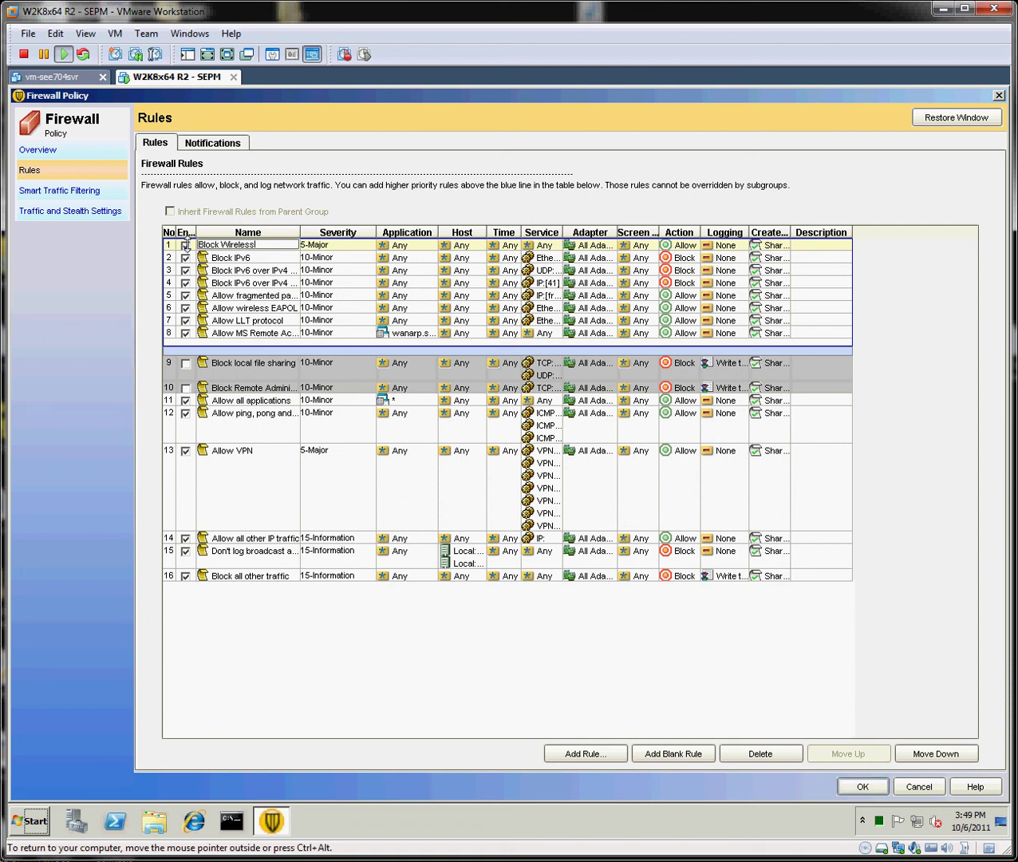
left_click(328, 247)
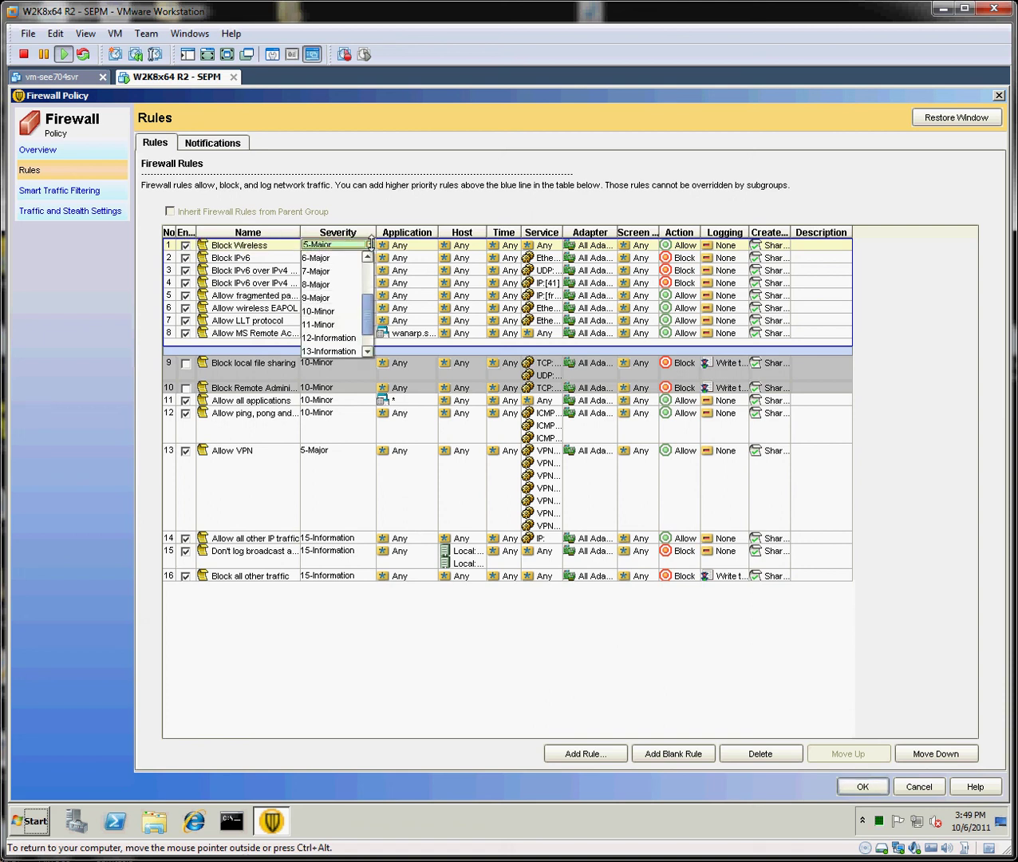
left_click(370, 244)
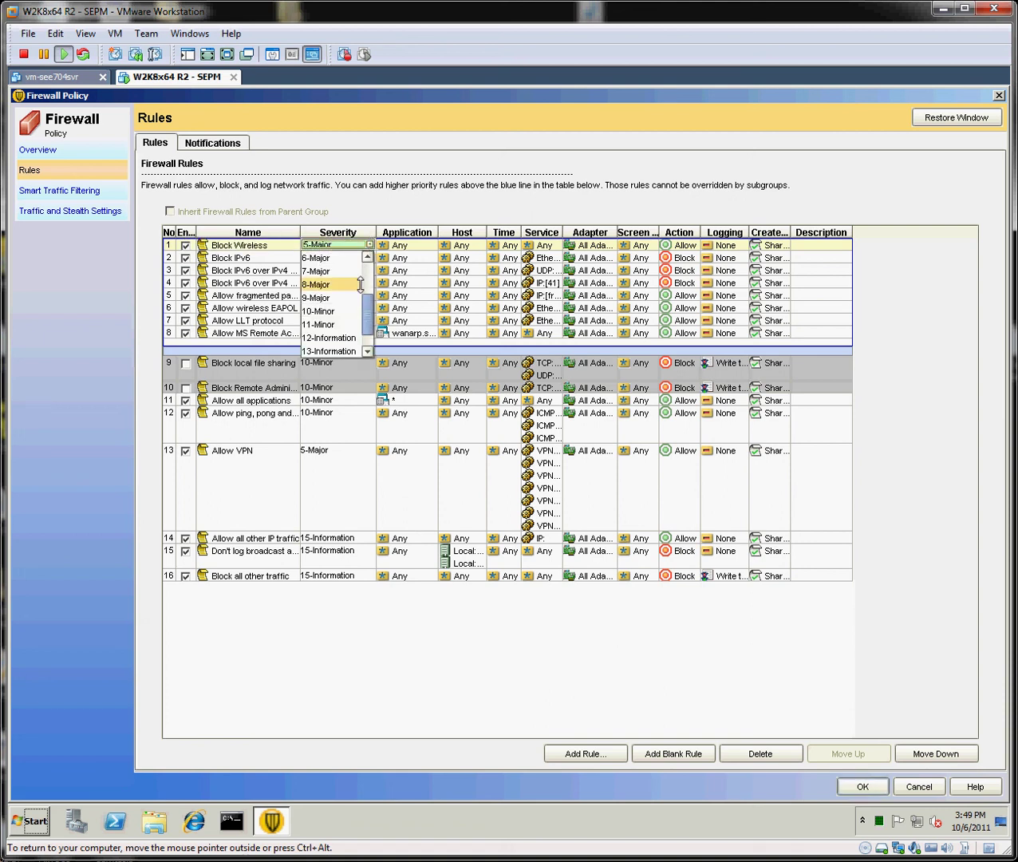
left_click(344, 337)
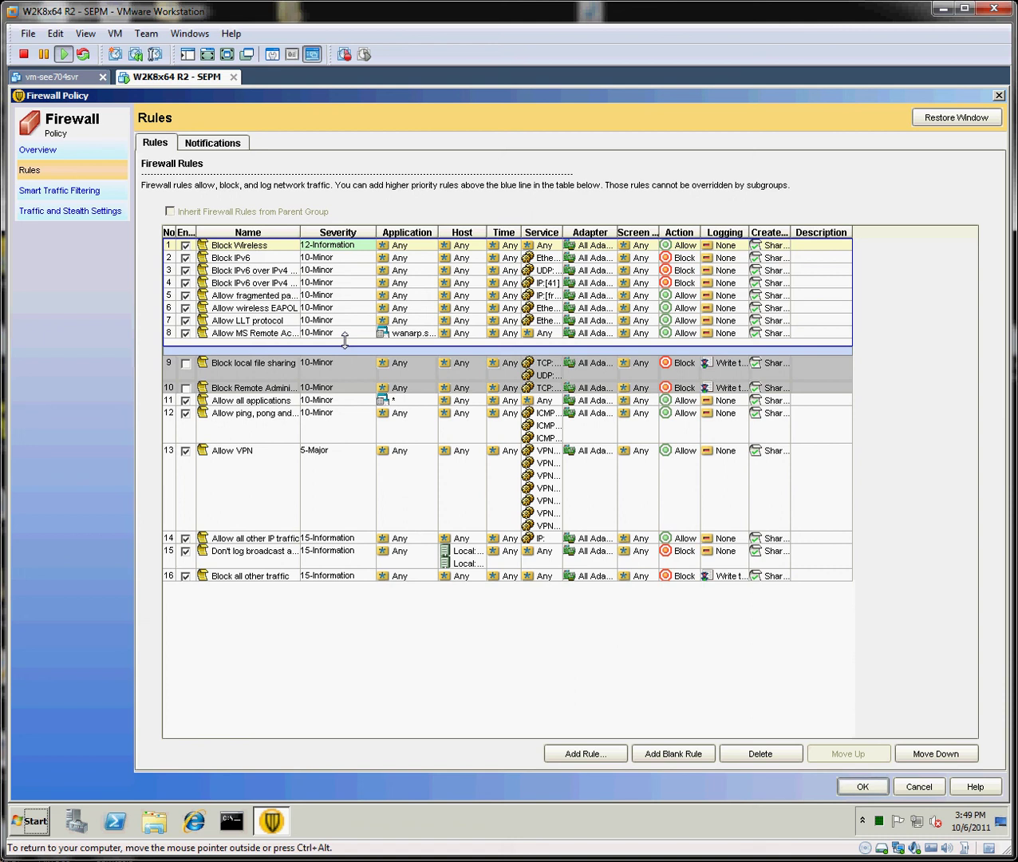
left_click(368, 247)
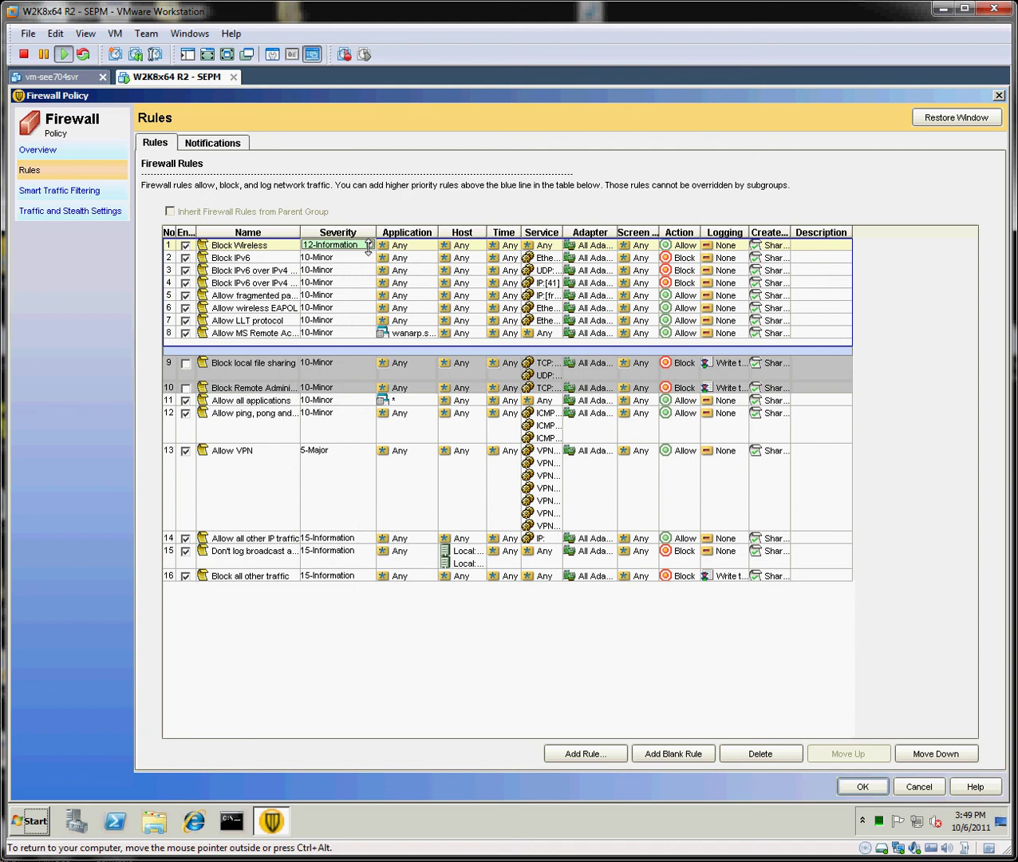
left_click(369, 243)
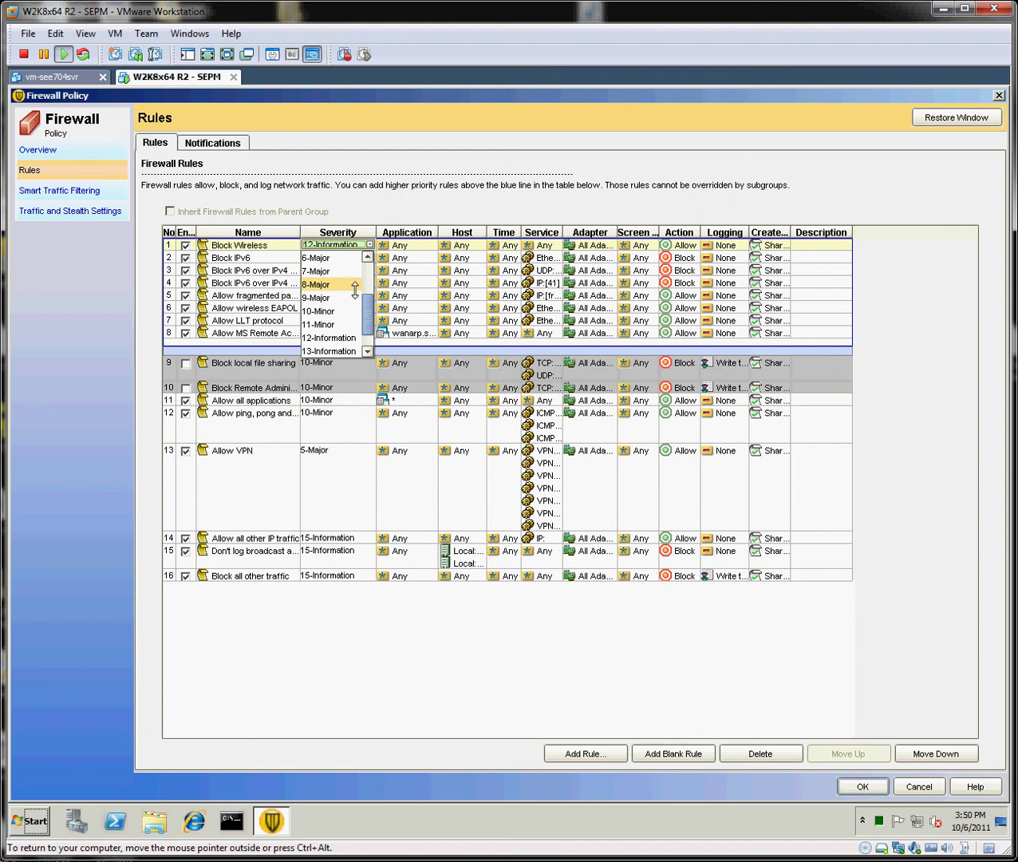
left_click(373, 217)
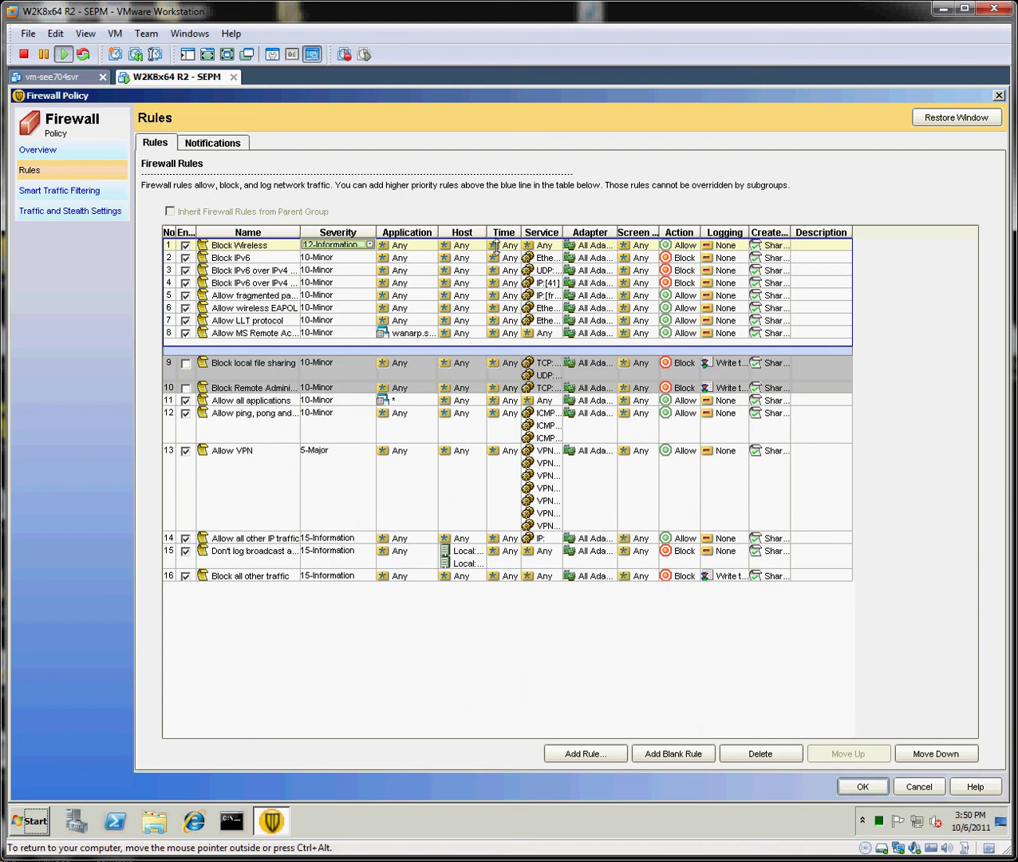
Set the Block Wireless rule's adapter to Wireless and its action to Block.
left_click(588, 240)
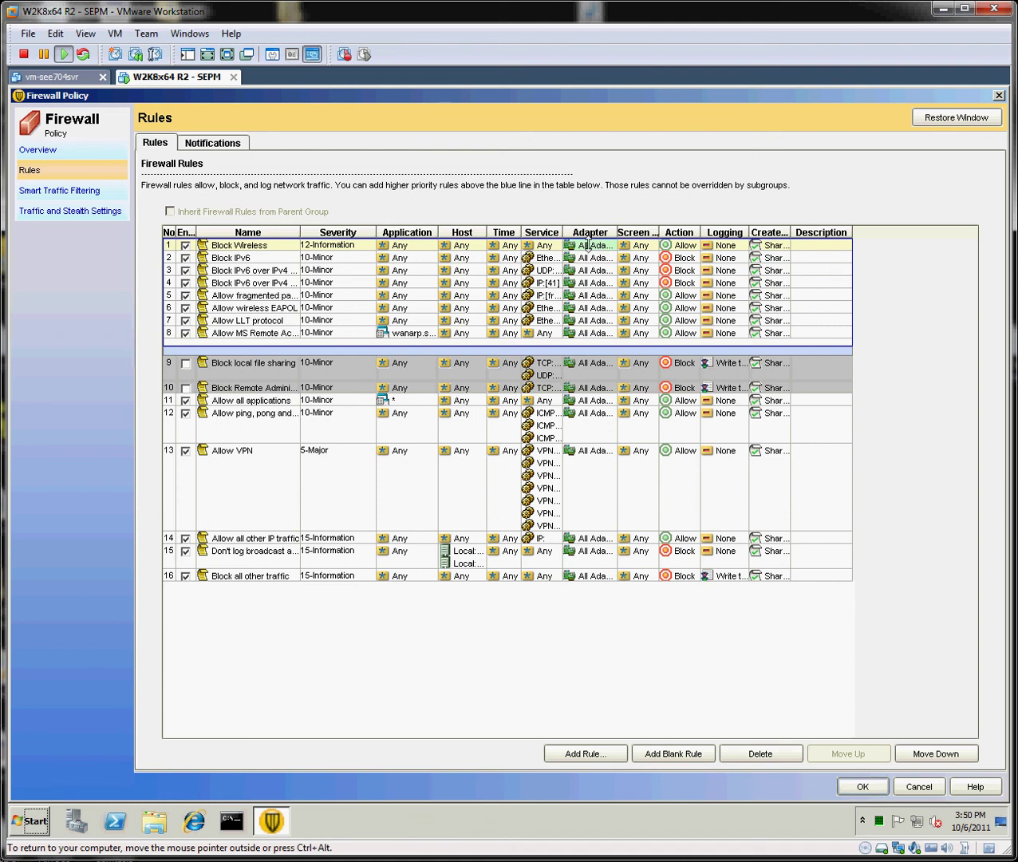
right_click(588, 243)
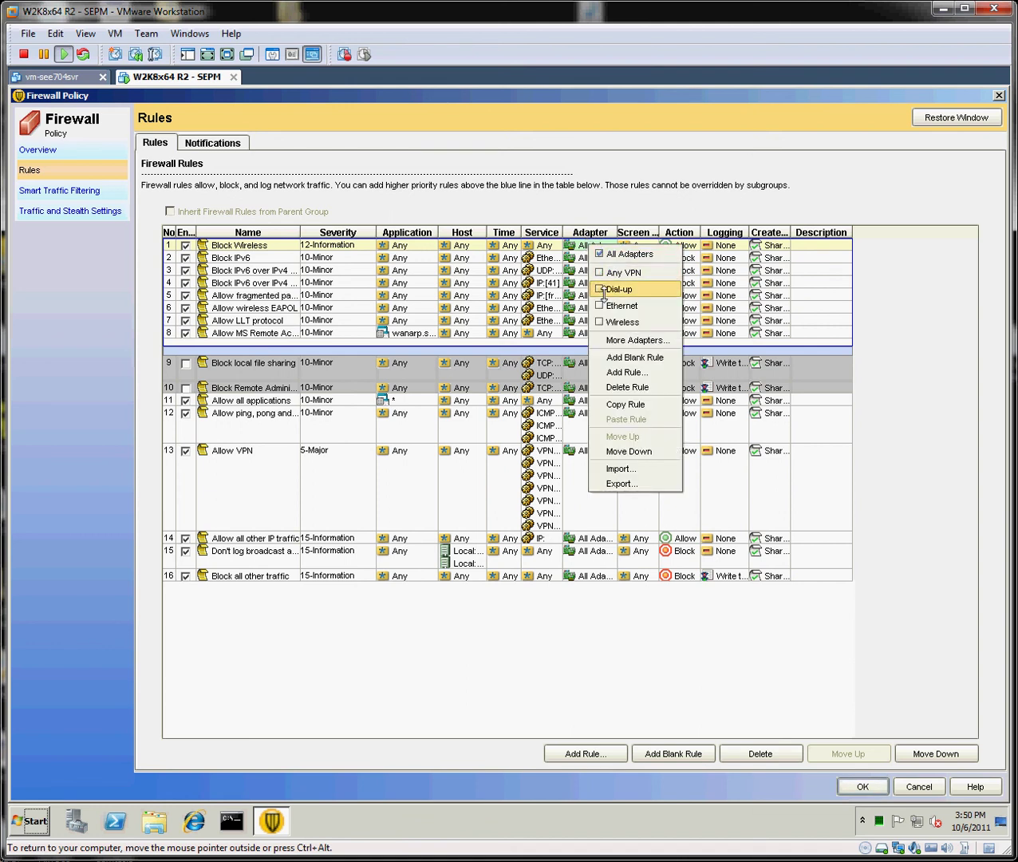
left_click(612, 322)
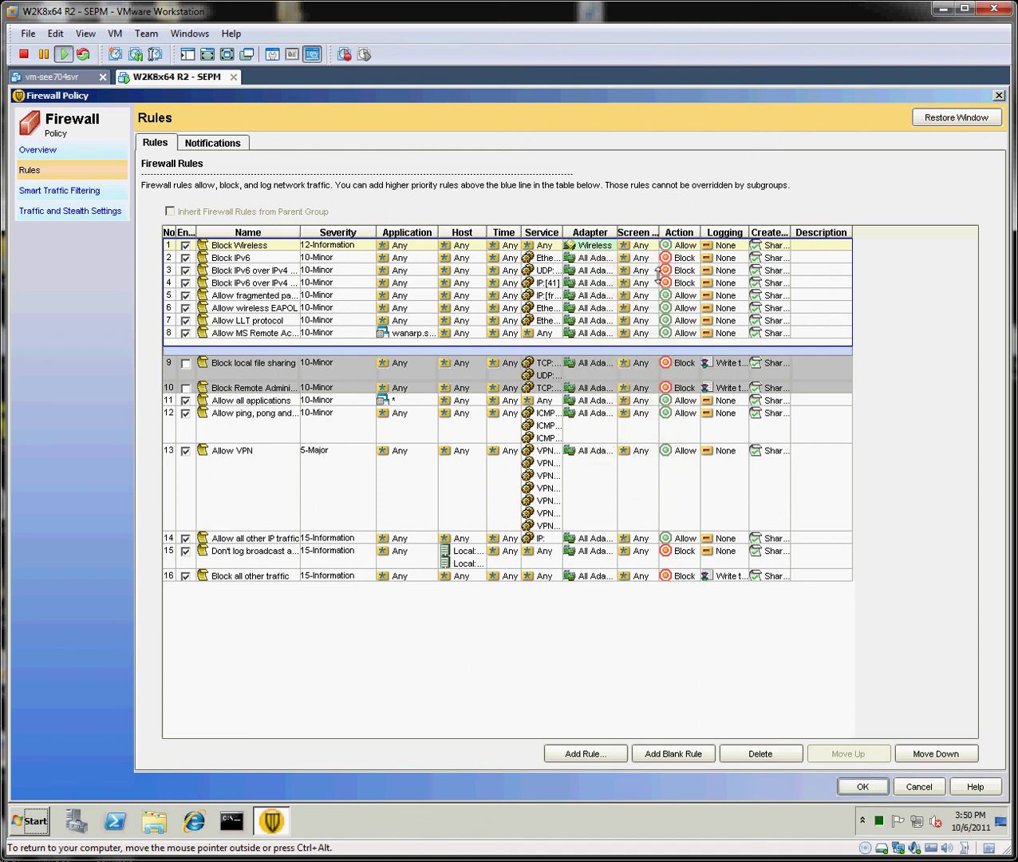
right_click(687, 243)
left_click(698, 268)
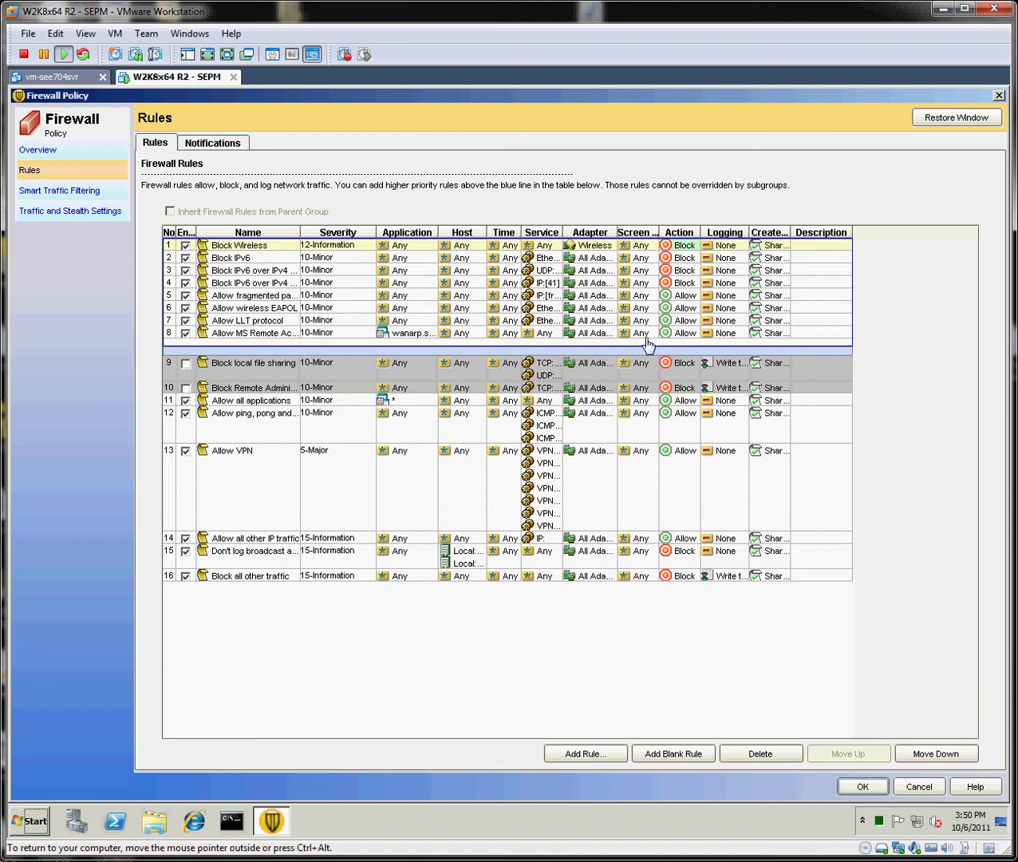
Save Block Wireless 2 and assign it to the Test group's Ethernet location.
left_click(864, 787)
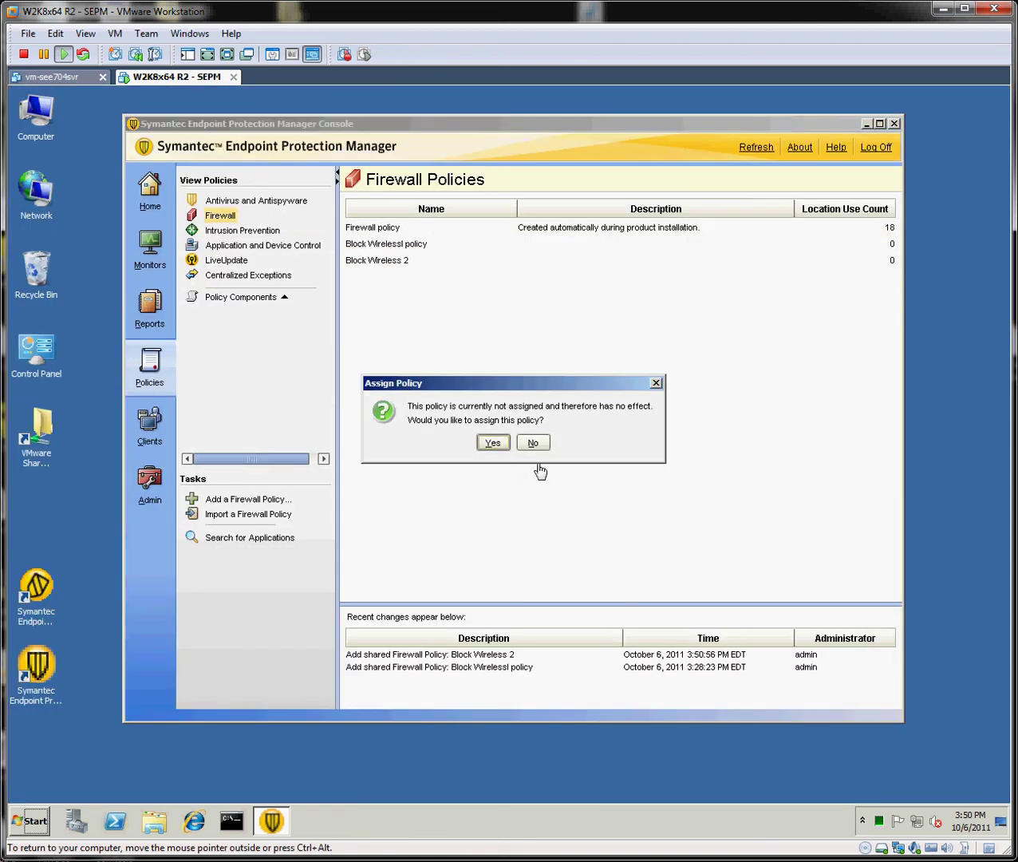
left_click(495, 443)
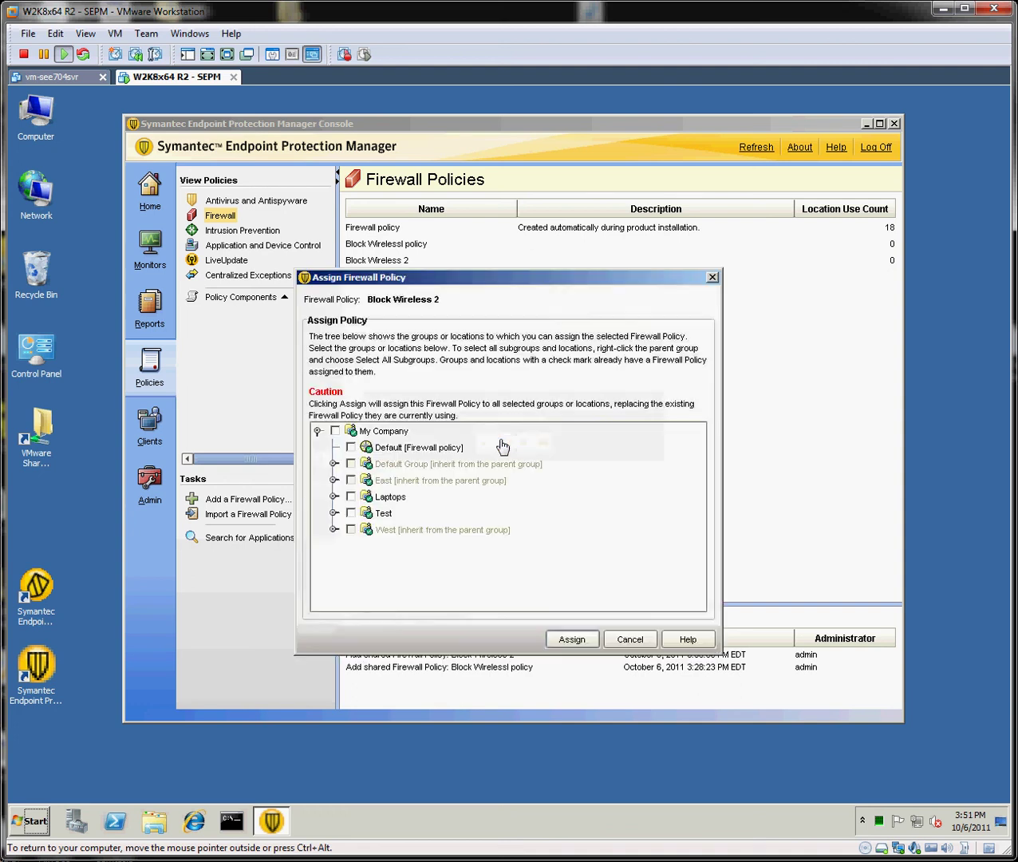
left_click(334, 513)
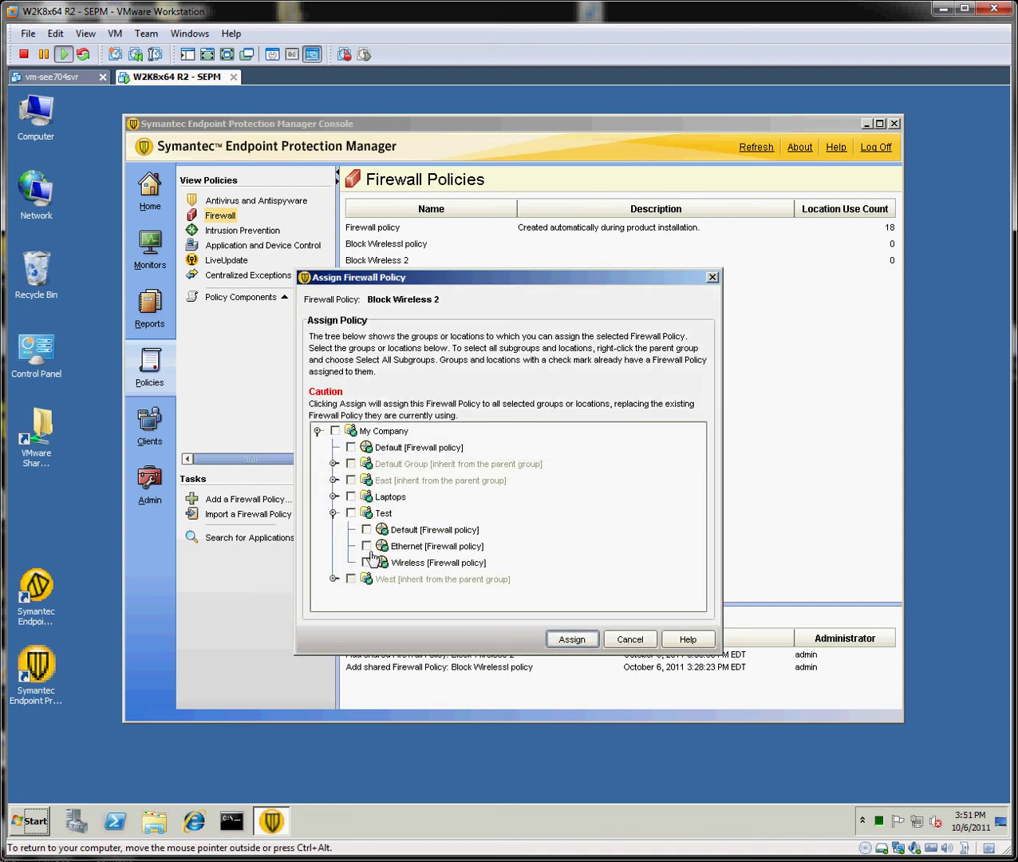
left_click(366, 547)
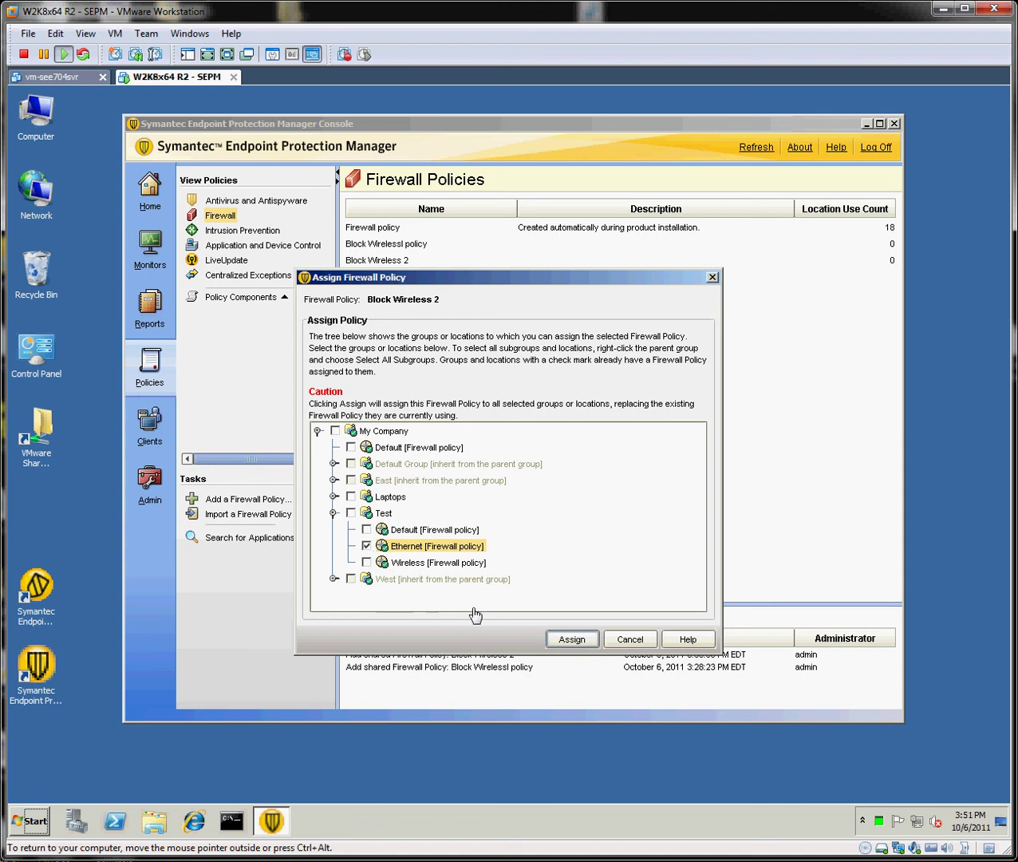
left_click(561, 641)
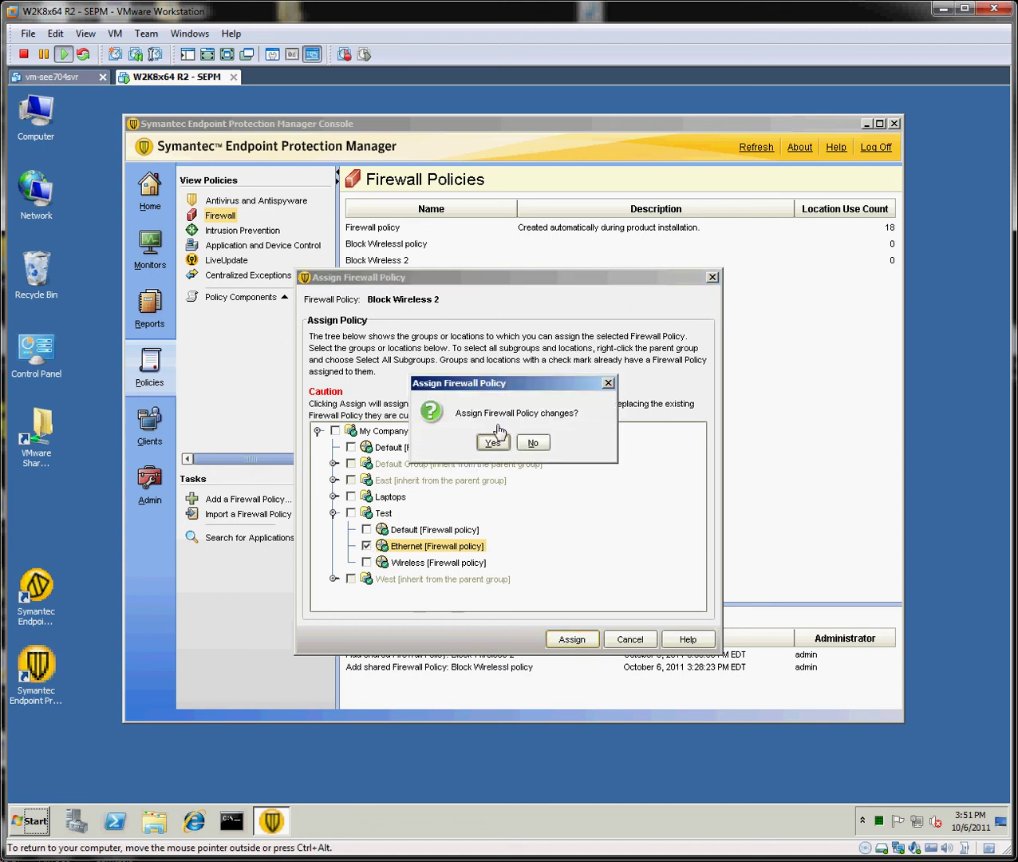
left_click(496, 445)
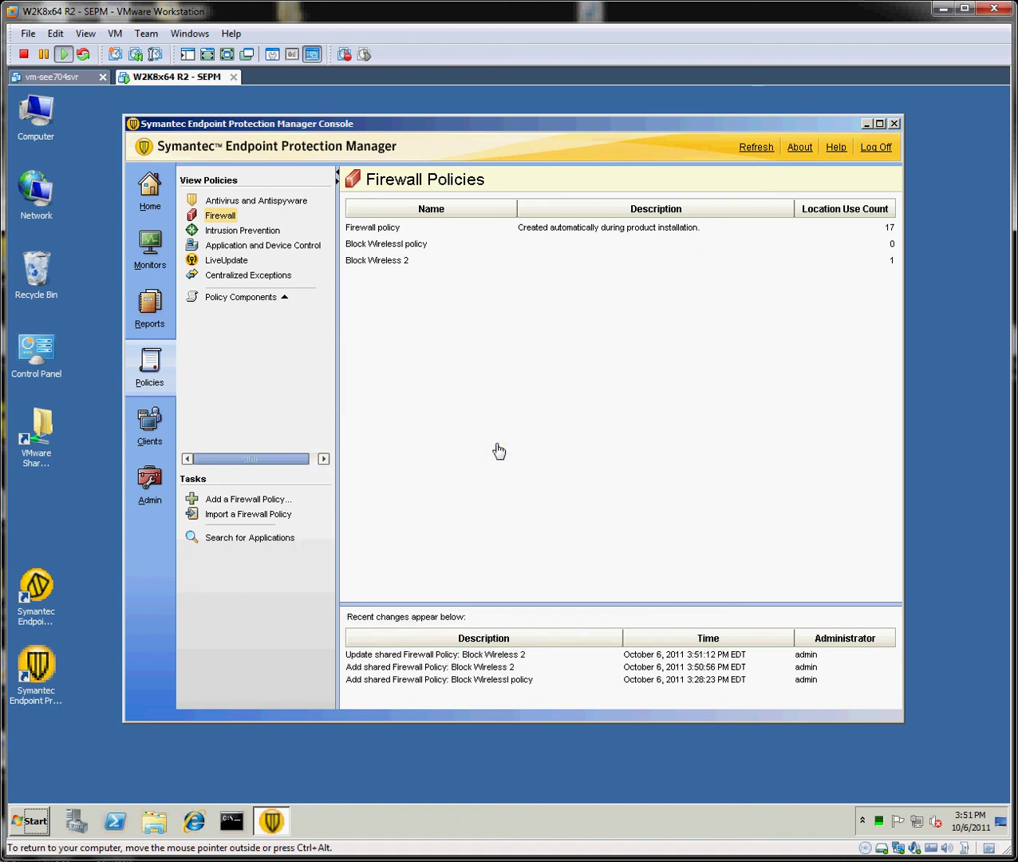
Go to Clients and scroll the Test group's policies to check its Ethernet location uses Block Wireless 2.
left_click(157, 436)
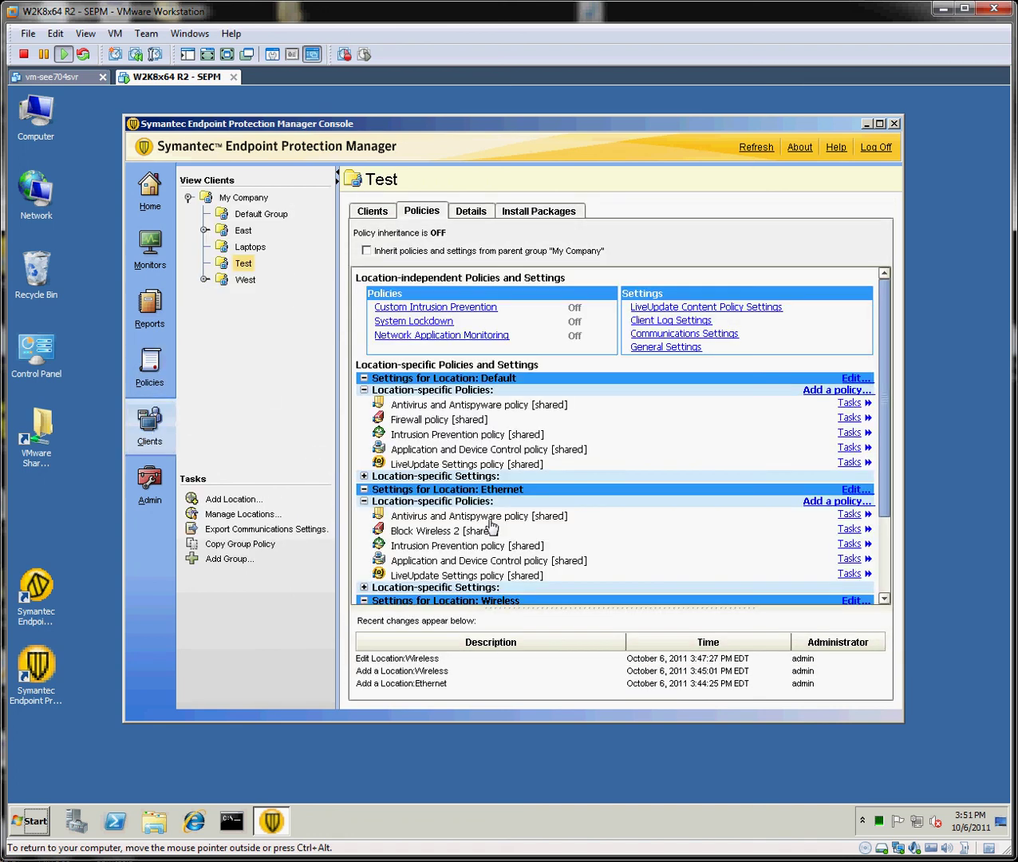
left_click_drag(886, 463, 893, 575)
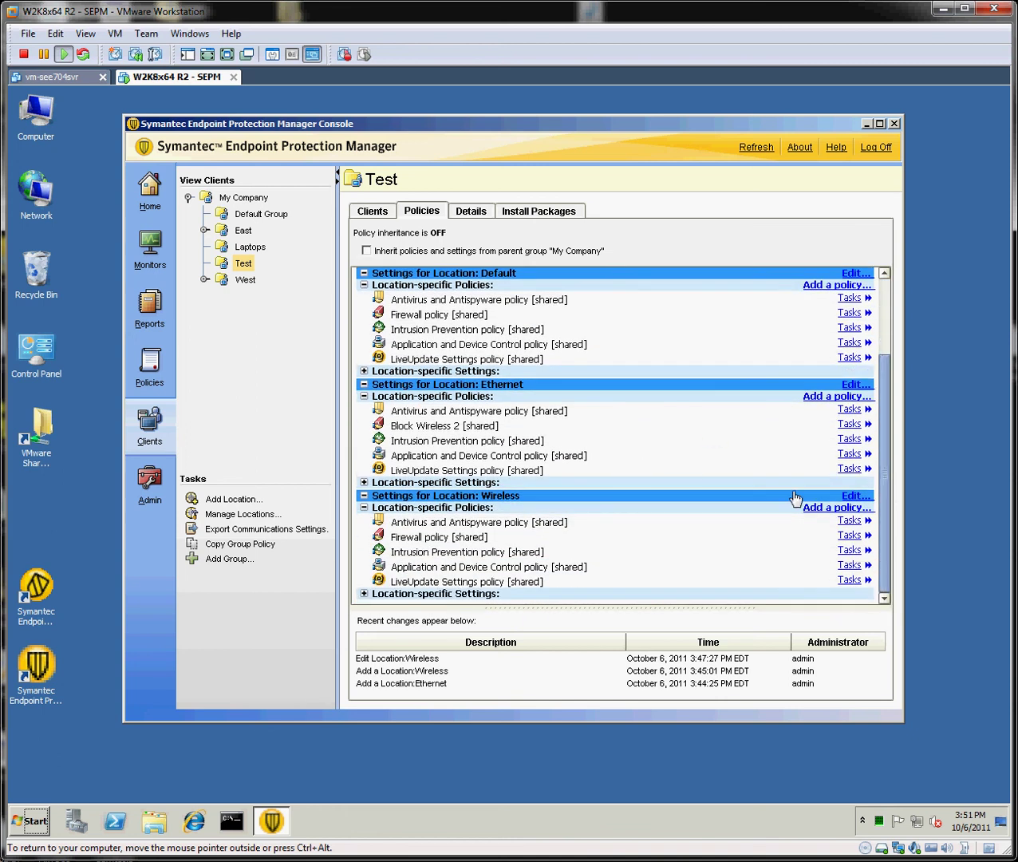